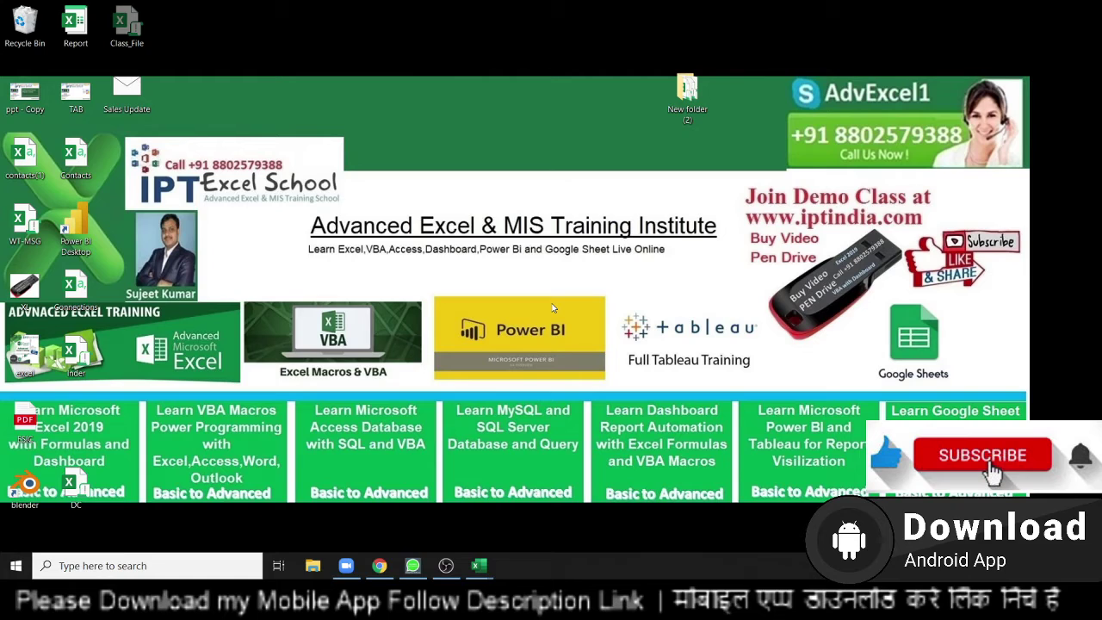
# Step: Launch WordPad from the Run box and maximize its window
pyautogui.press('super+r')
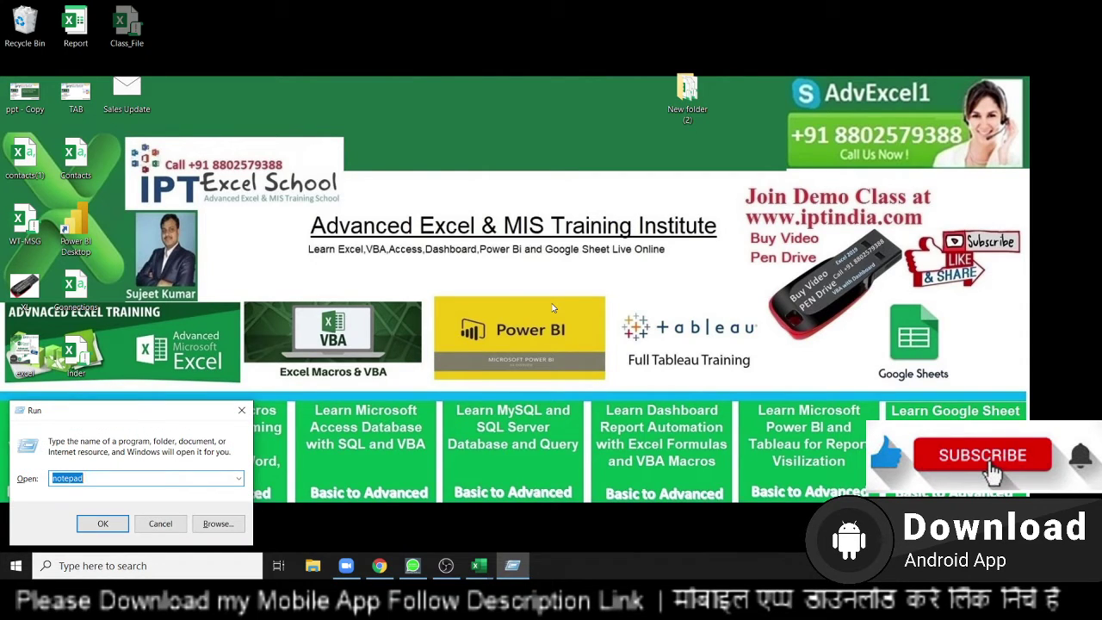
pyautogui.write('wor')
pyautogui.write('dpa')
pyautogui.write('d')
pyautogui.press('Return')
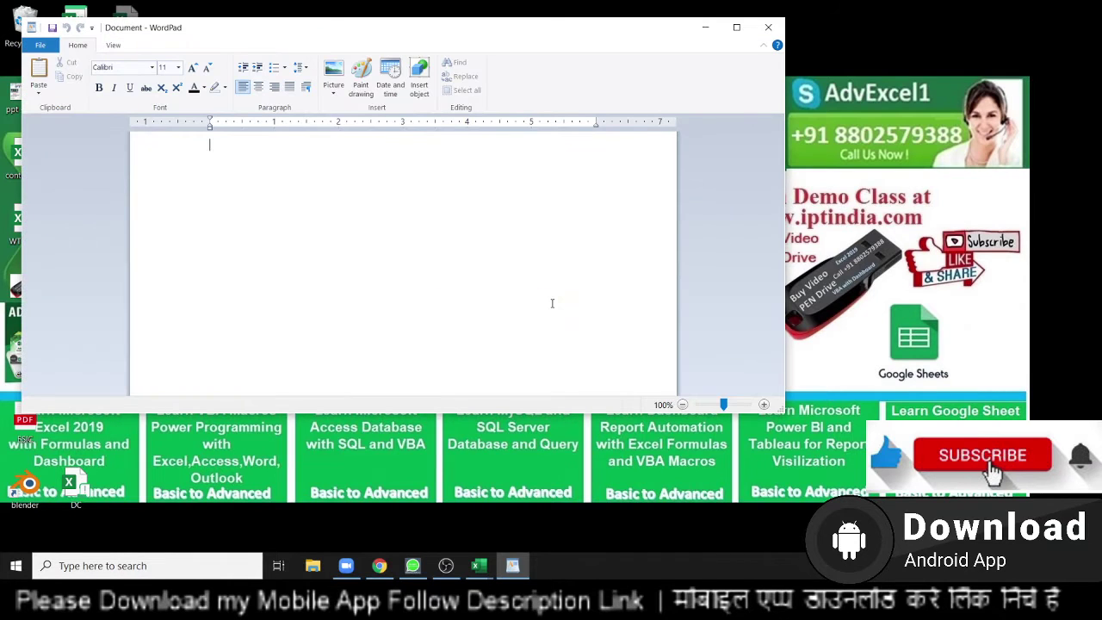
pyautogui.click(737, 27)
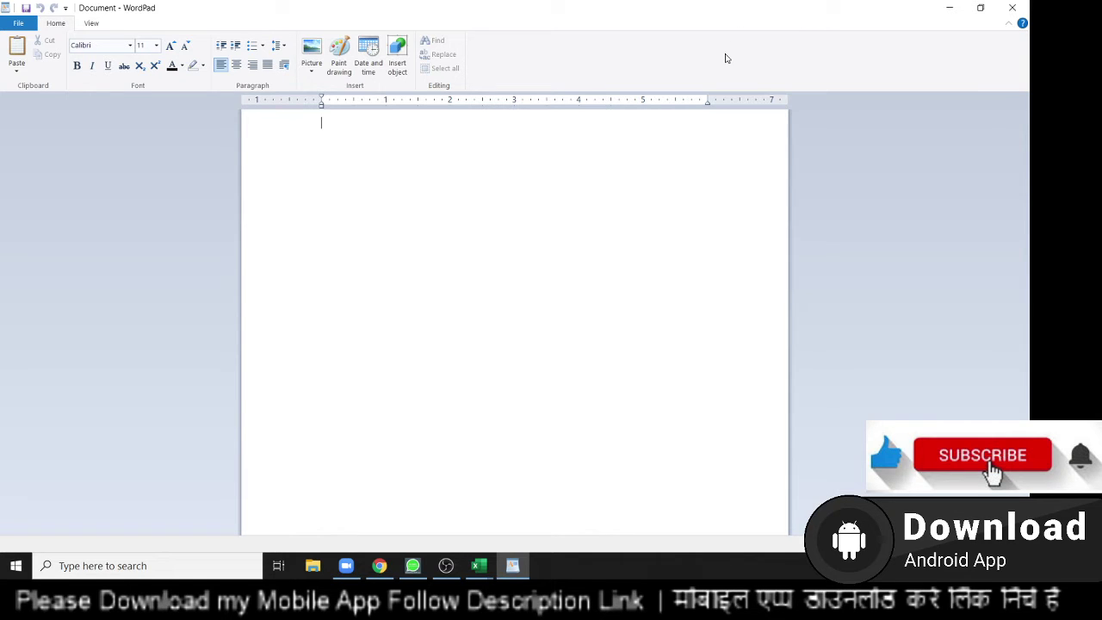
# Step: Try generating sample text with =rand(), then delete it
pyautogui.write('=ran')
pyautogui.write('g')
pyautogui.press('BackSpace')
pyautogui.write('d')
pyautogui.write('()')
pyautogui.press('Return')
pyautogui.press('BackSpace')
pyautogui.press('BackSpace')
pyautogui.press('BackSpace')
pyautogui.press('BackSpace')
pyautogui.press('BackSpace')
pyautogui.press('BackSpace')
pyautogui.press('BackSpace')
# Step: Switch to Gmail and open the Google My Business email from the inbox
pyautogui.moveTo(483, 569)
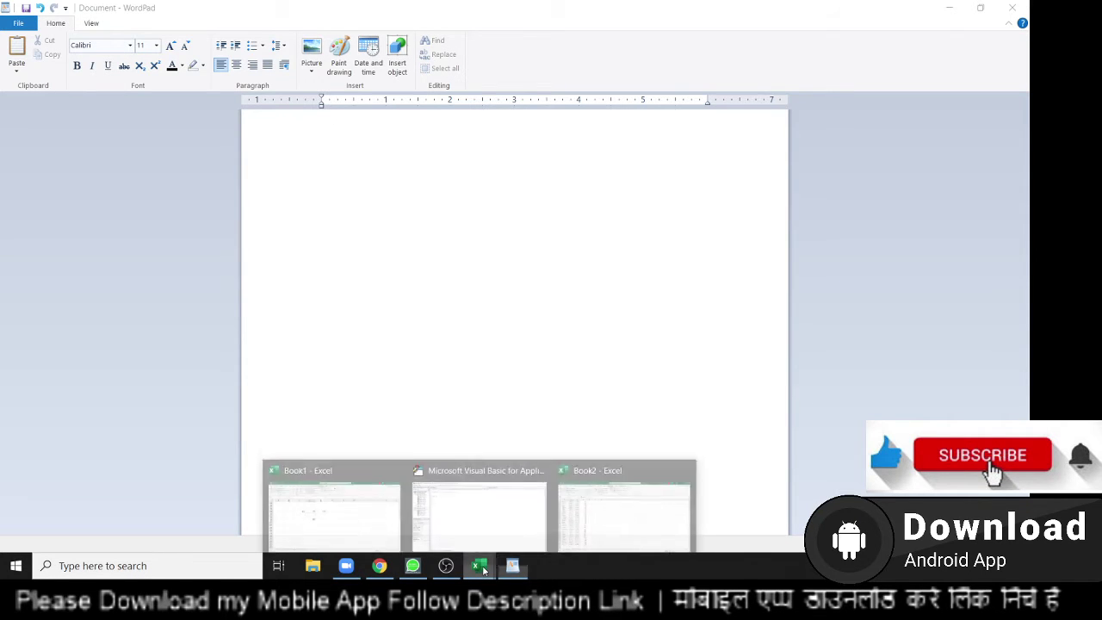
pyautogui.click(380, 566)
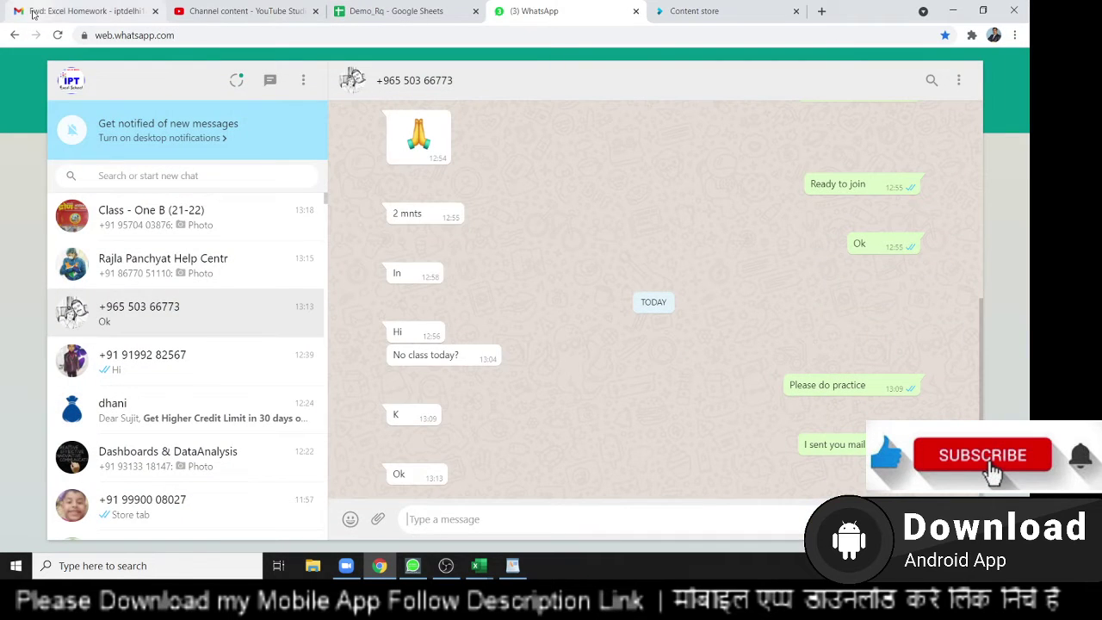
pyautogui.click(35, 12)
pyautogui.moveTo(276, 296)
pyautogui.scroll(2, 224, 288)
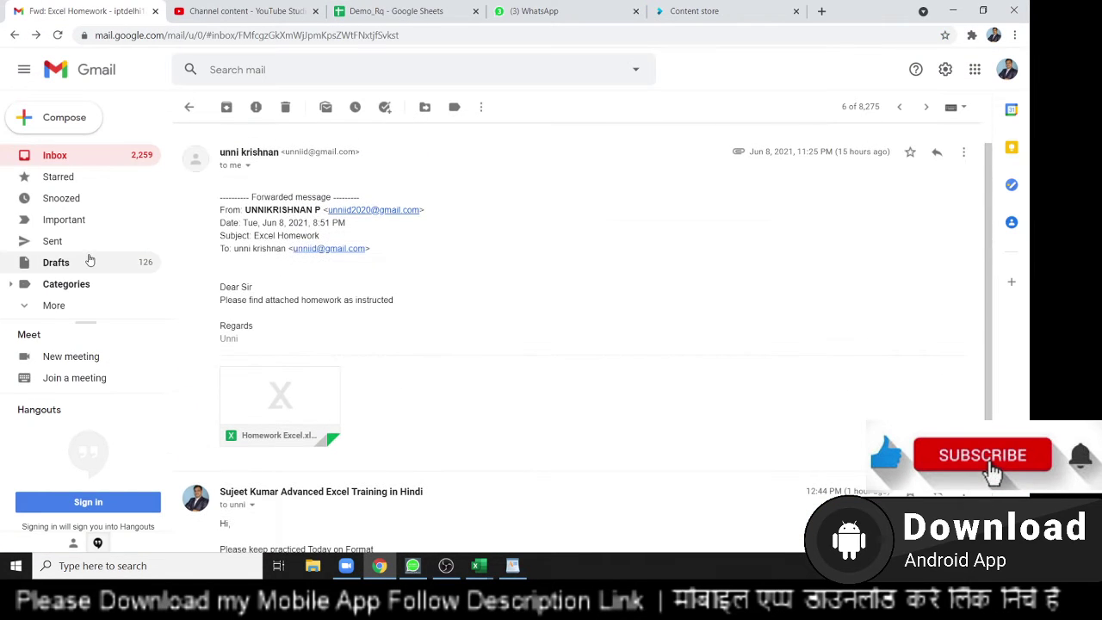
pyautogui.click(89, 164)
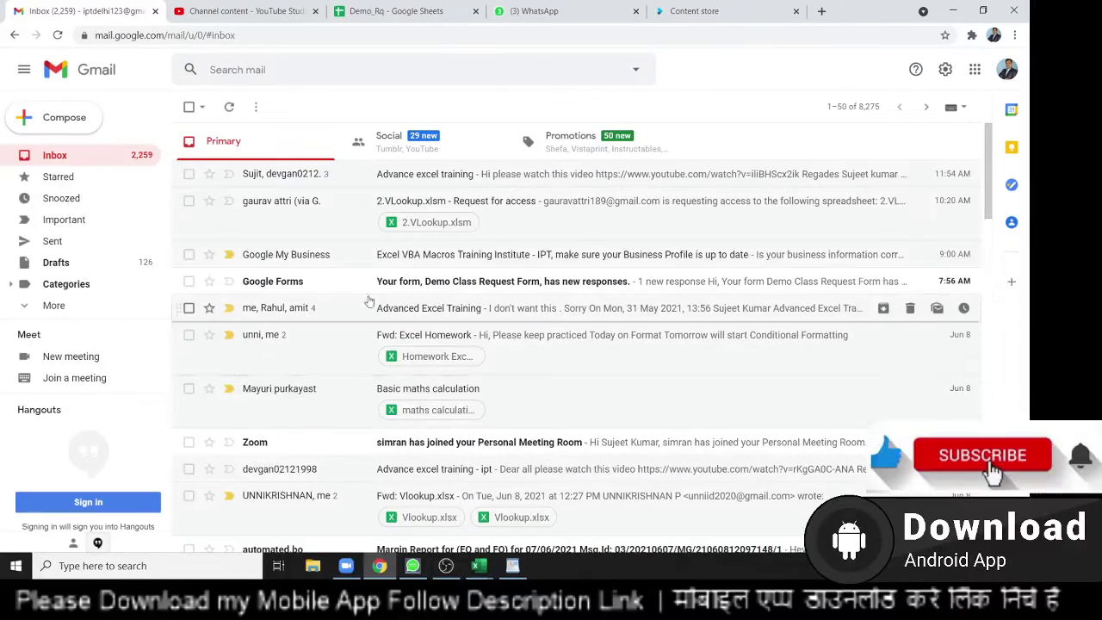
pyautogui.click(368, 259)
# Step: Scroll down and select the email's three-line footer notice
pyautogui.scroll(-3, 371, 276)
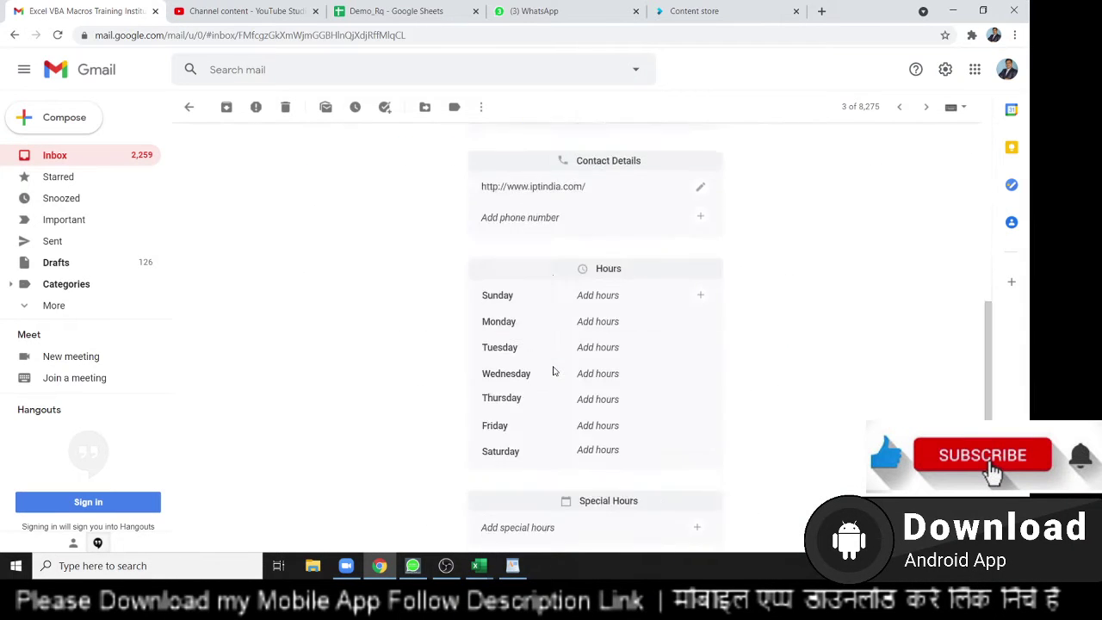
pyautogui.scroll(-4, 384, 302)
pyautogui.scroll(-3, 396, 323)
pyautogui.moveTo(400, 329); pyautogui.dragTo(794, 342)
pyautogui.hotkey('ctrl', 'c')
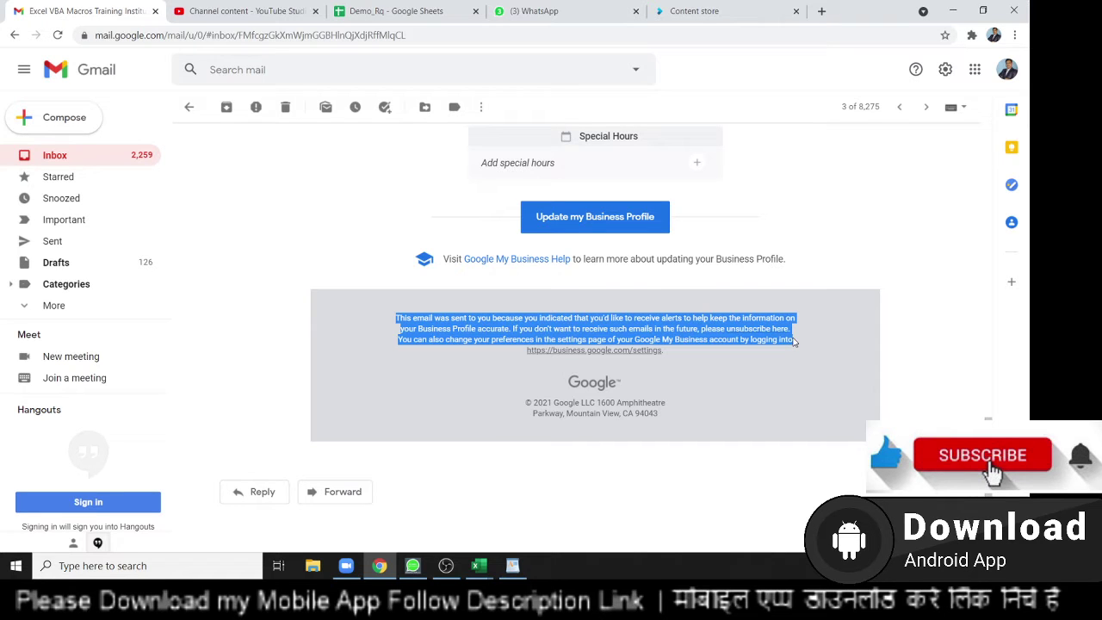
# Step: Paste the footer notice into WordPad and place the cursor at the paragraph start
pyautogui.click(513, 565)
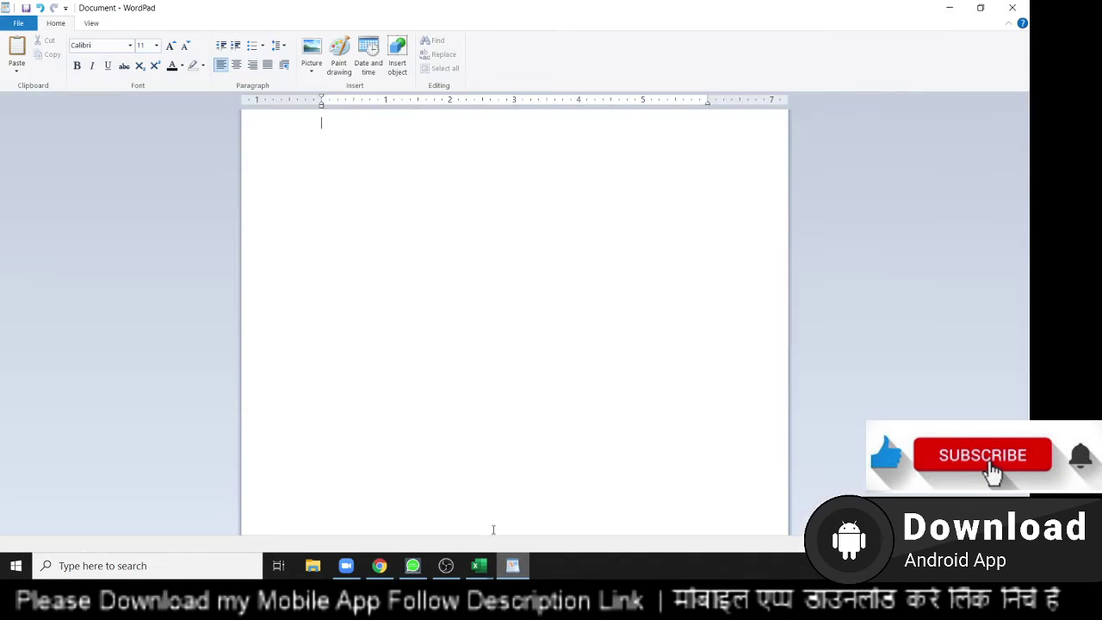
pyautogui.hotkey('ctrl', 'v')
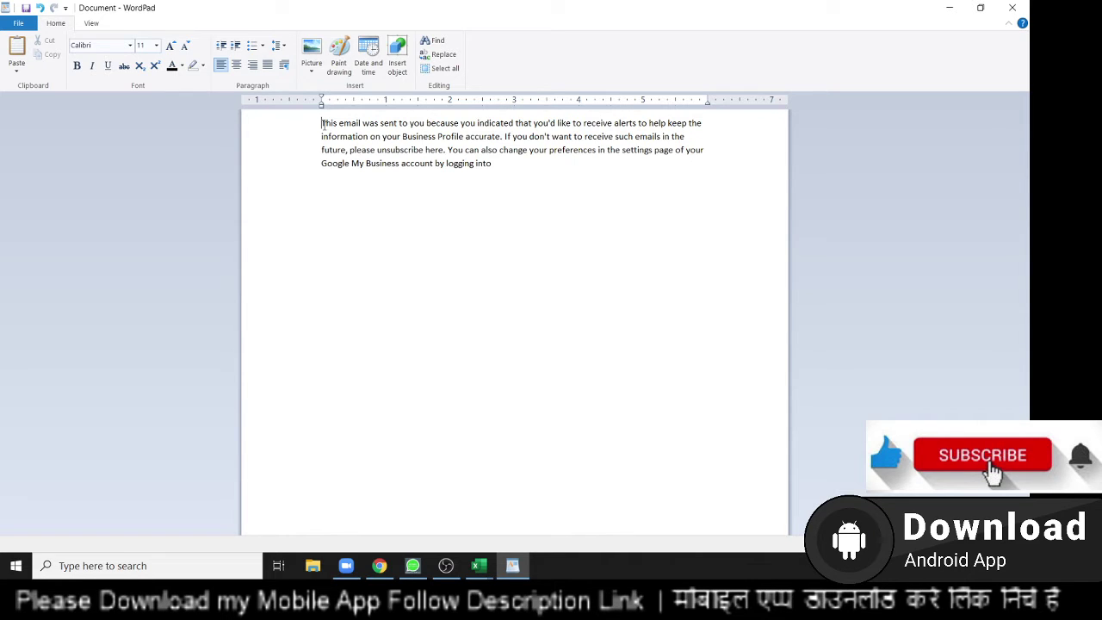
pyautogui.click(322, 124)
# Step: Adjust the ruler's hanging-indent and right-indent markers; stray letters 'bvn' get typed
pyautogui.moveTo(321, 104); pyautogui.dragTo(326, 104)
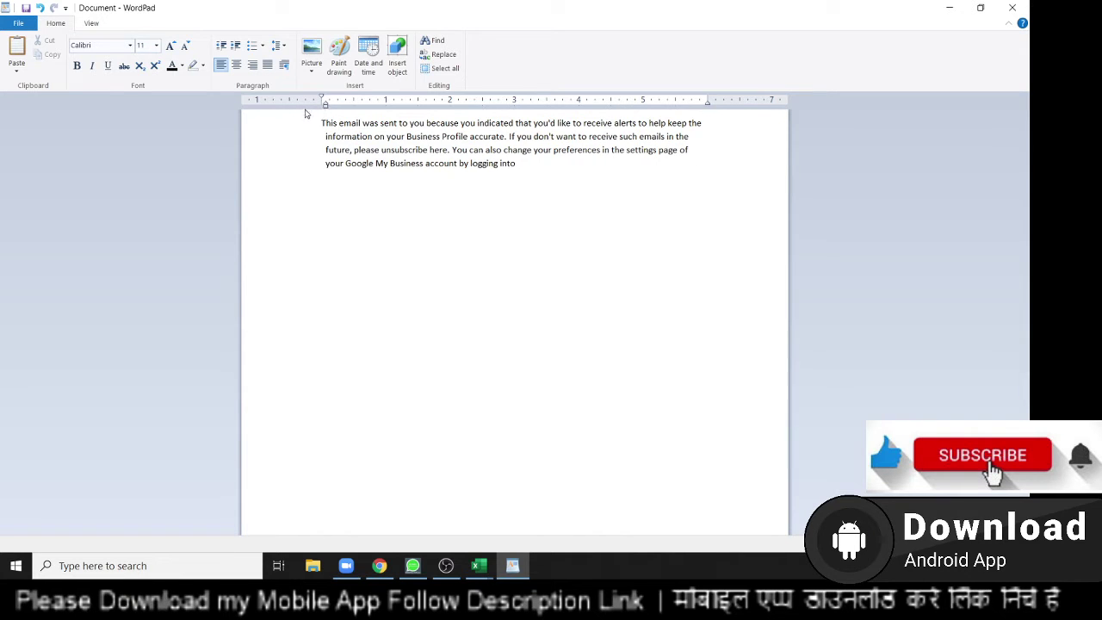
pyautogui.click(327, 111)
pyautogui.moveTo(326, 105)
pyautogui.mouseDown()
pyautogui.moveTo(313, 109)
pyautogui.moveTo(345, 111)
pyautogui.moveTo(300, 107)
pyautogui.mouseUp()
pyautogui.moveTo(325, 110); pyautogui.dragTo(324, 109)
pyautogui.moveTo(704, 103); pyautogui.dragTo(728, 103)
pyautogui.write('bvn')
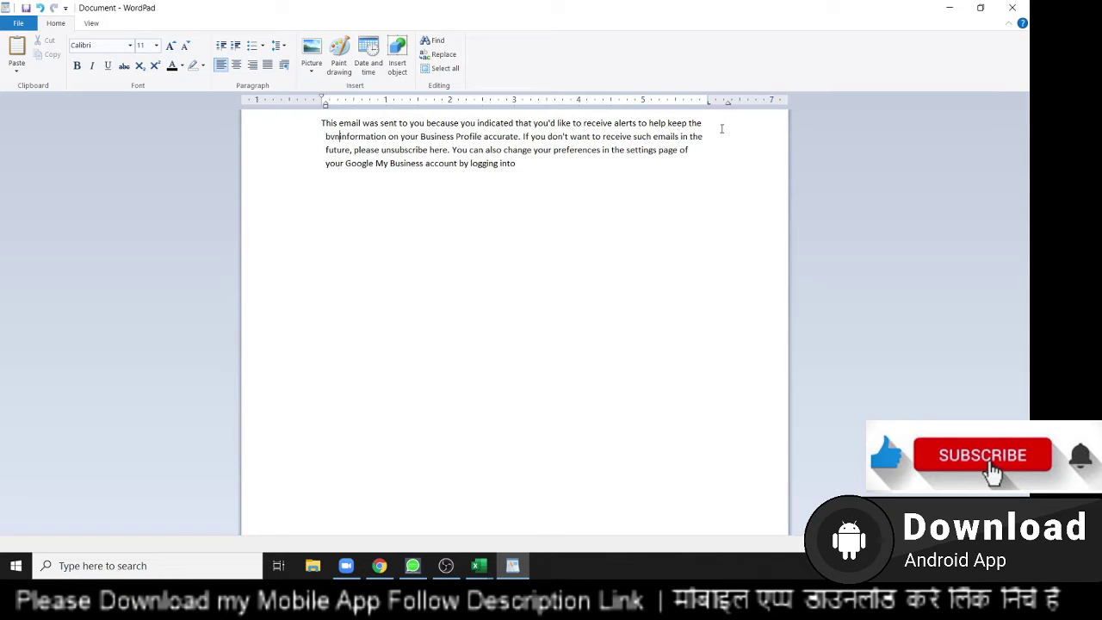
# Step: Undo the stray 'bvn' letters, then select and deselect the text
pyautogui.hotkey('ctrl', 'z')
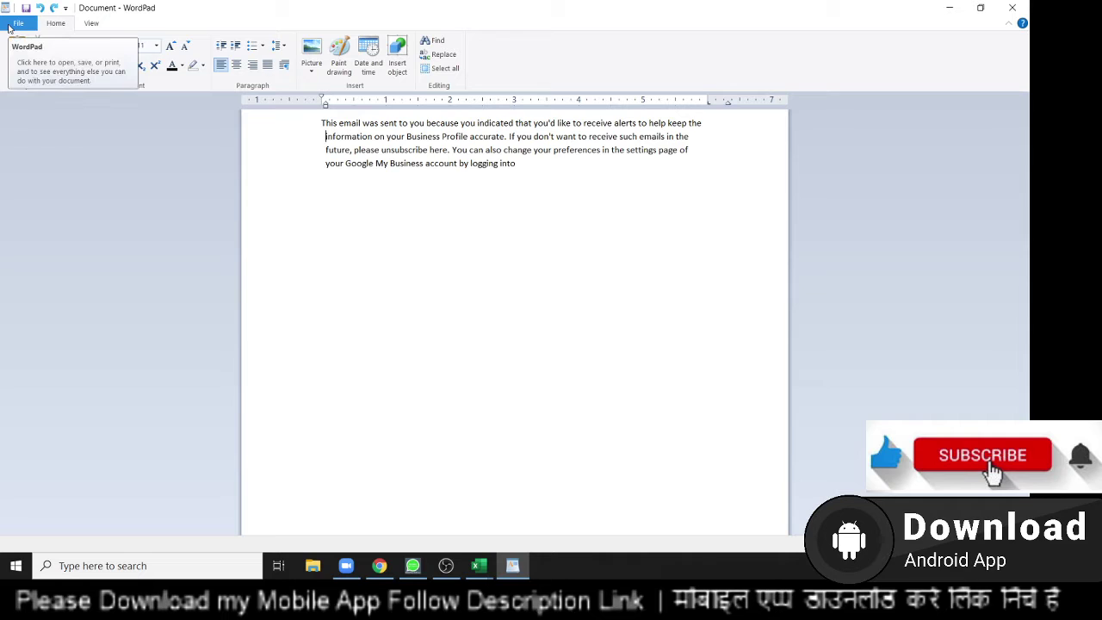
pyautogui.hotkey('ctrl', 'a')
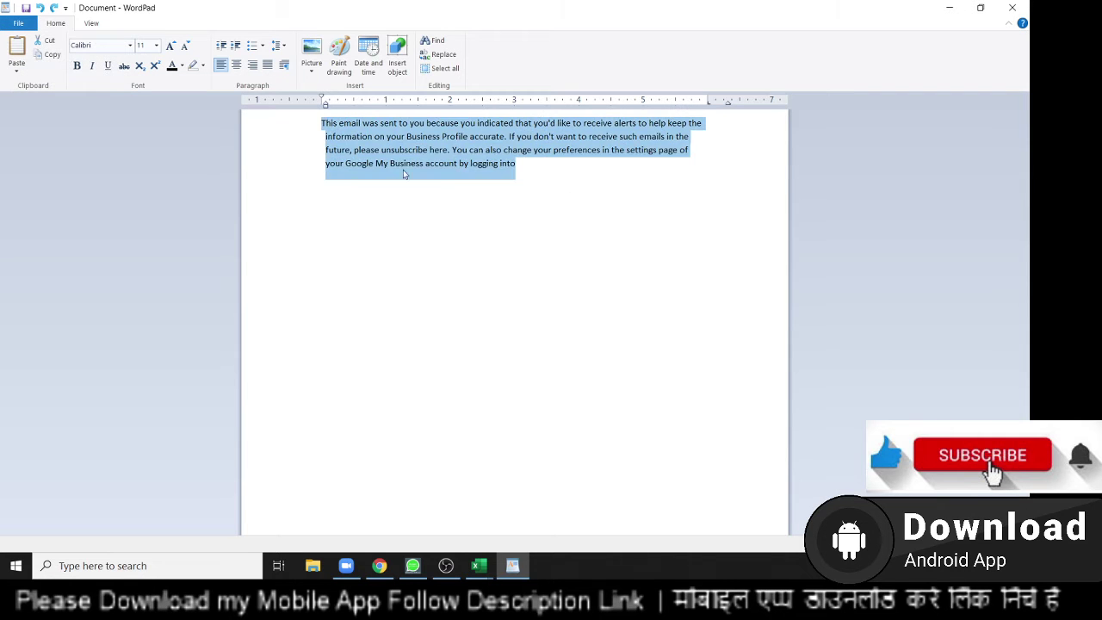
pyautogui.click(449, 214)
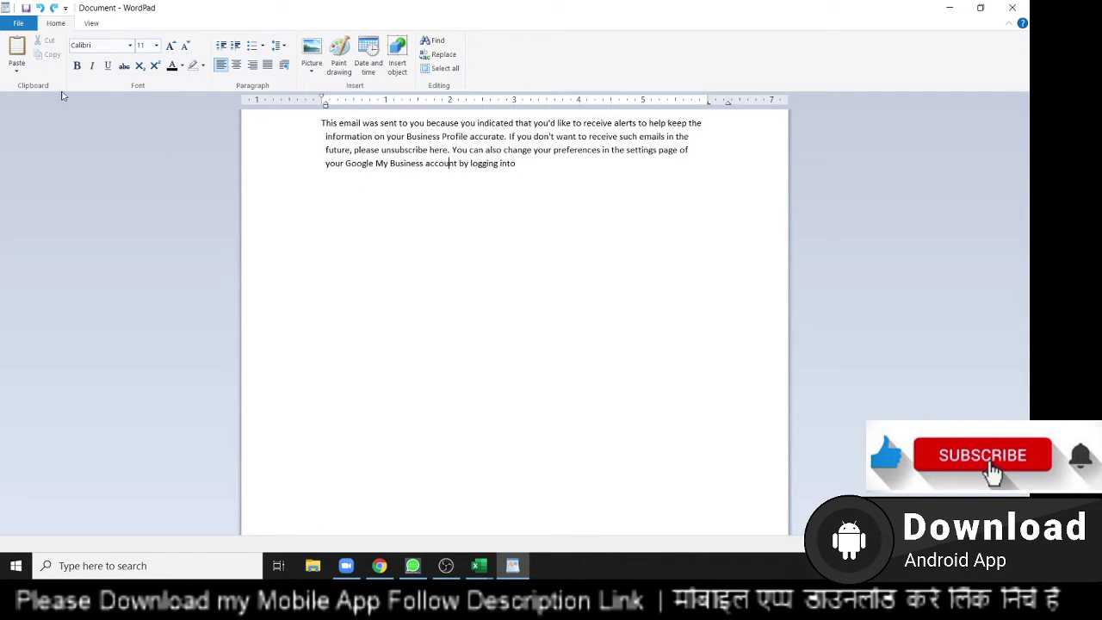
# Step: Try File > Open, dismissing the save prompt, and browse to the text file named 1
pyautogui.click(13, 26)
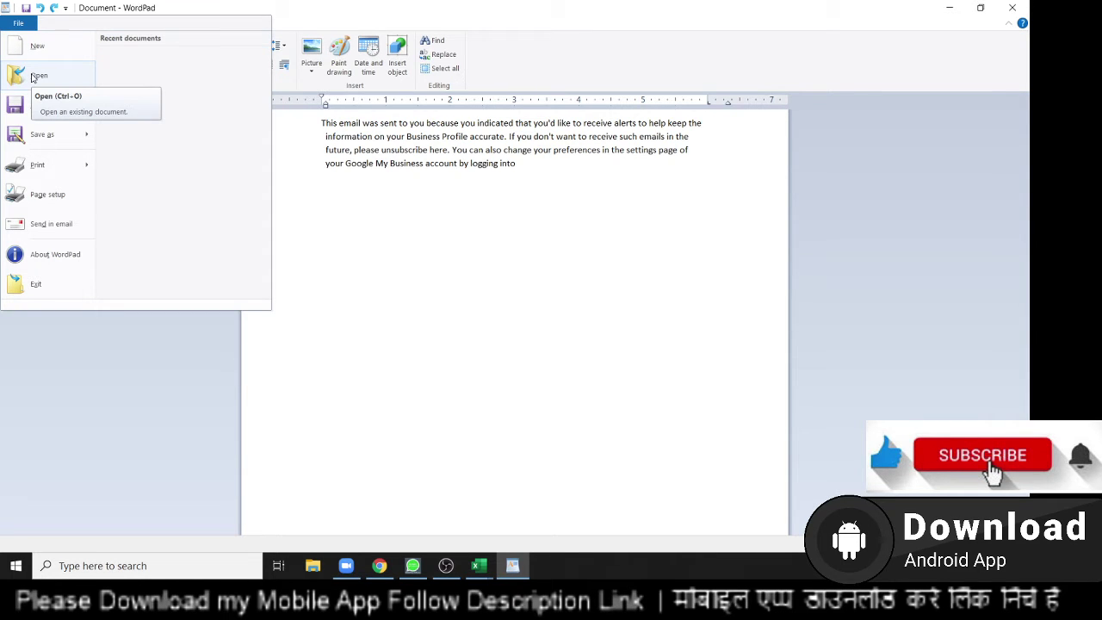
pyautogui.click(34, 76)
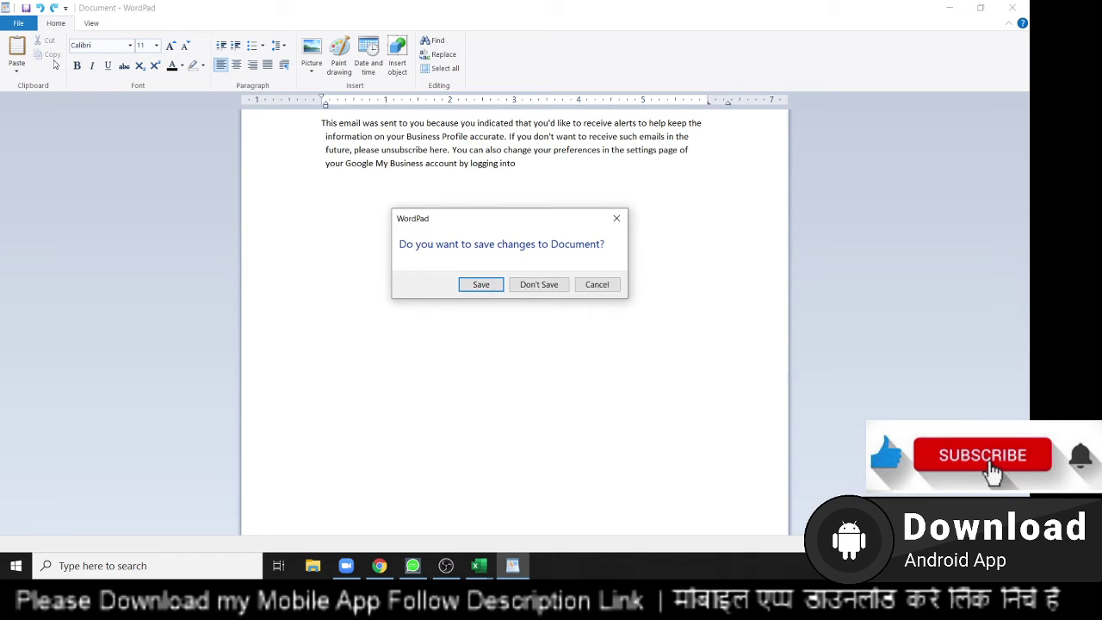
pyautogui.press('Escape')
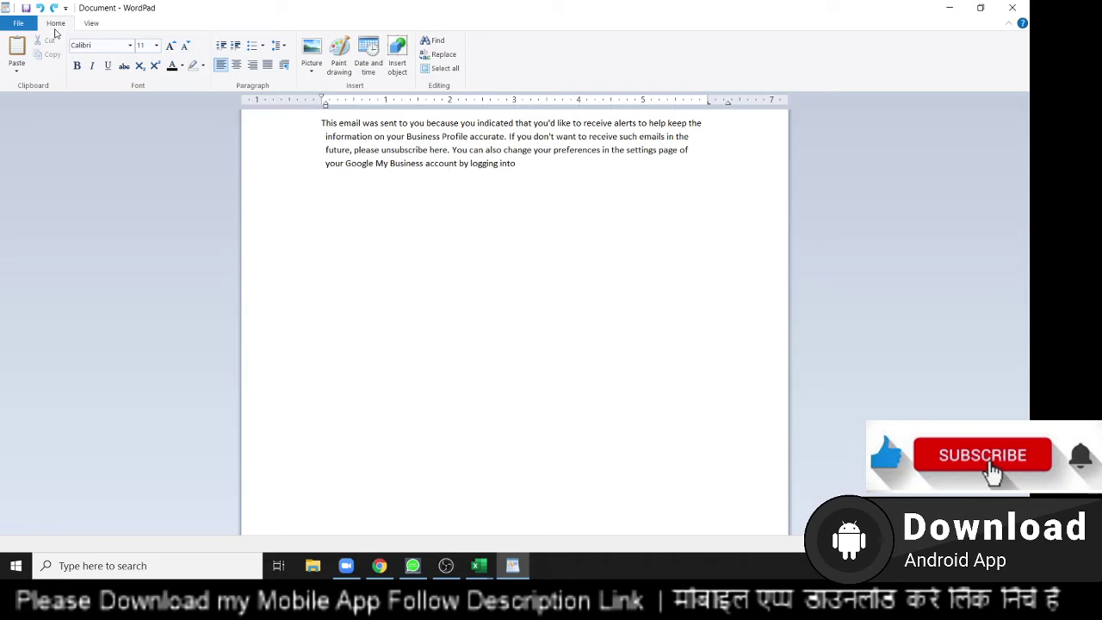
pyautogui.click(26, 28)
pyautogui.click(31, 77)
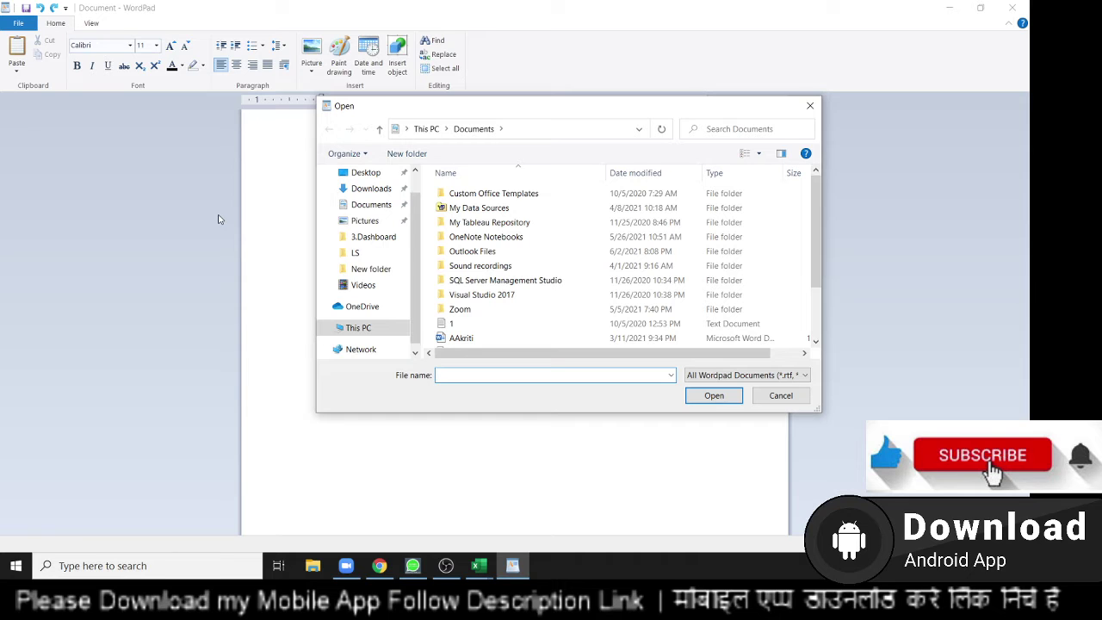
pyautogui.click(472, 326)
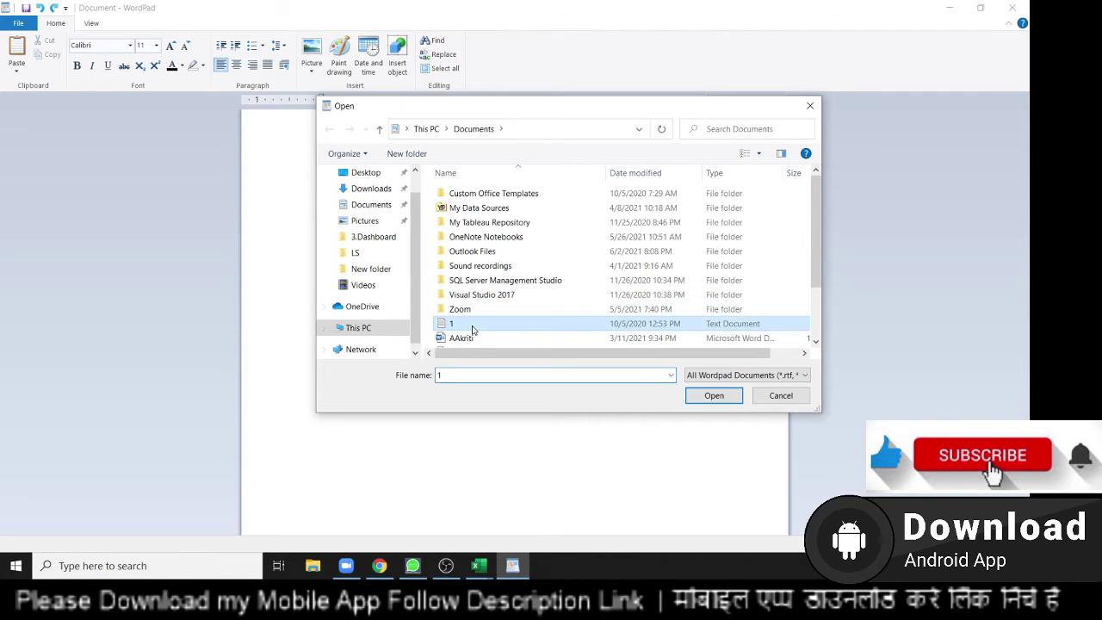
pyautogui.scroll(-2, 472, 329)
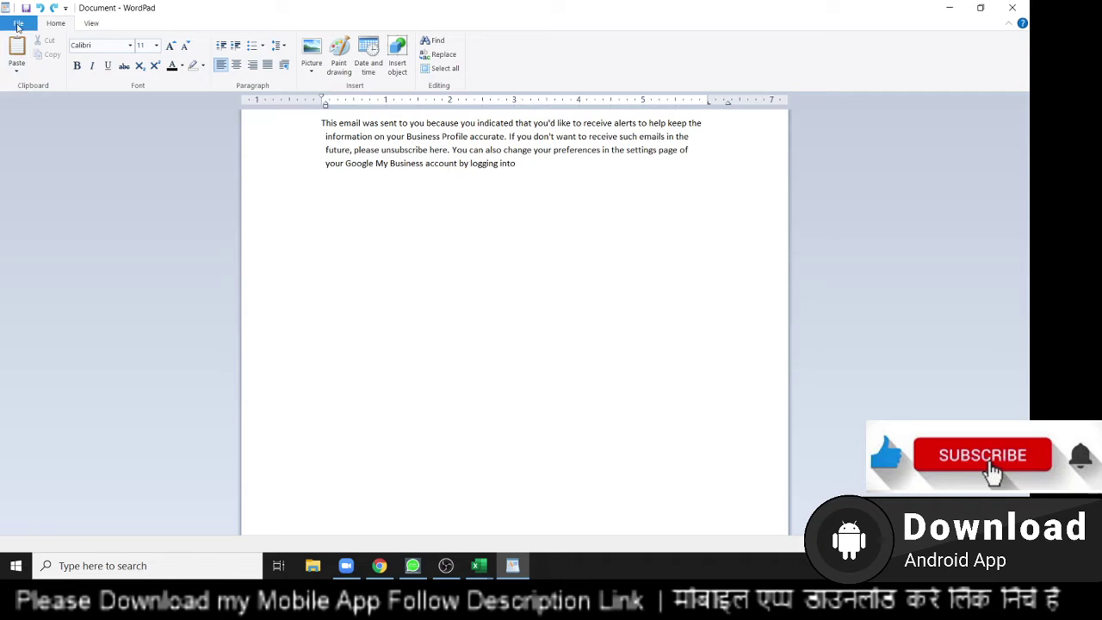
pyautogui.click(17, 26)
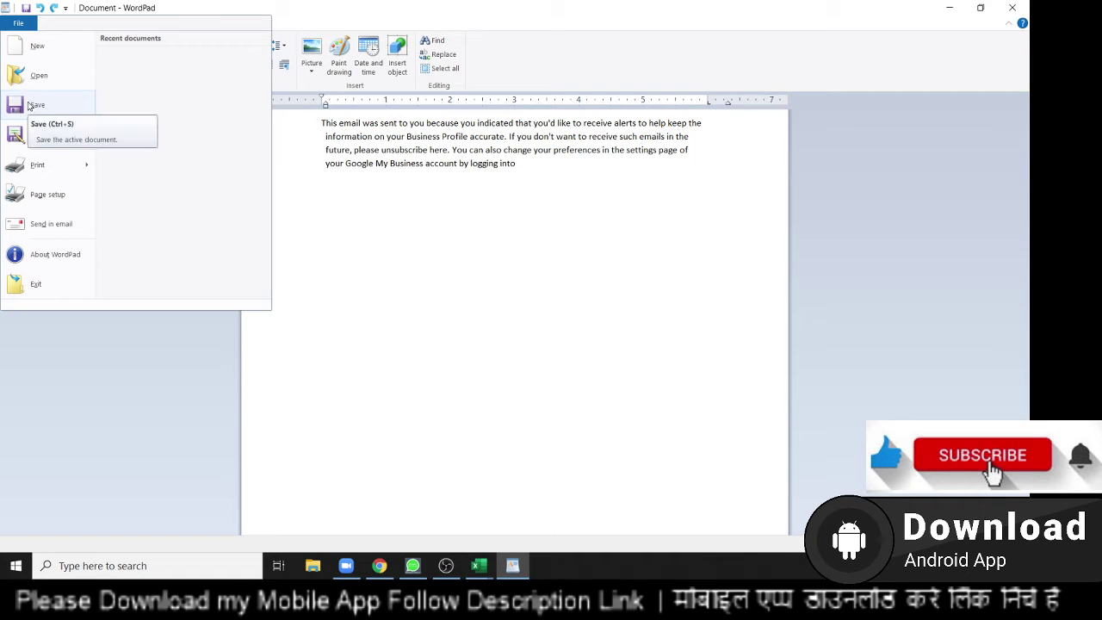
pyautogui.moveTo(27, 144)
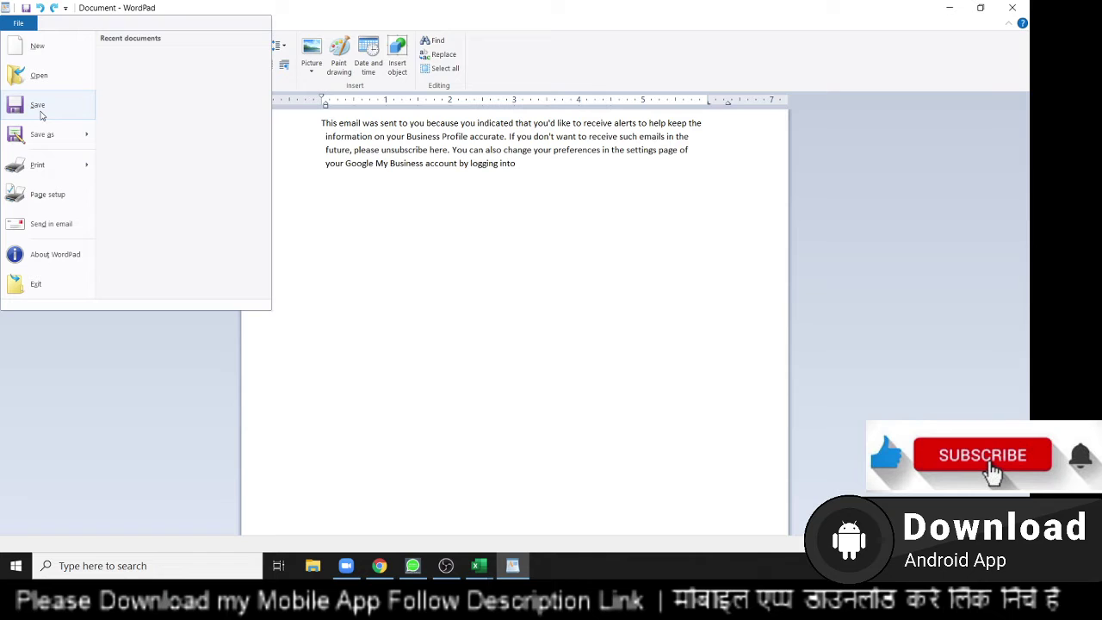
pyautogui.moveTo(73, 138)
pyautogui.click(52, 112)
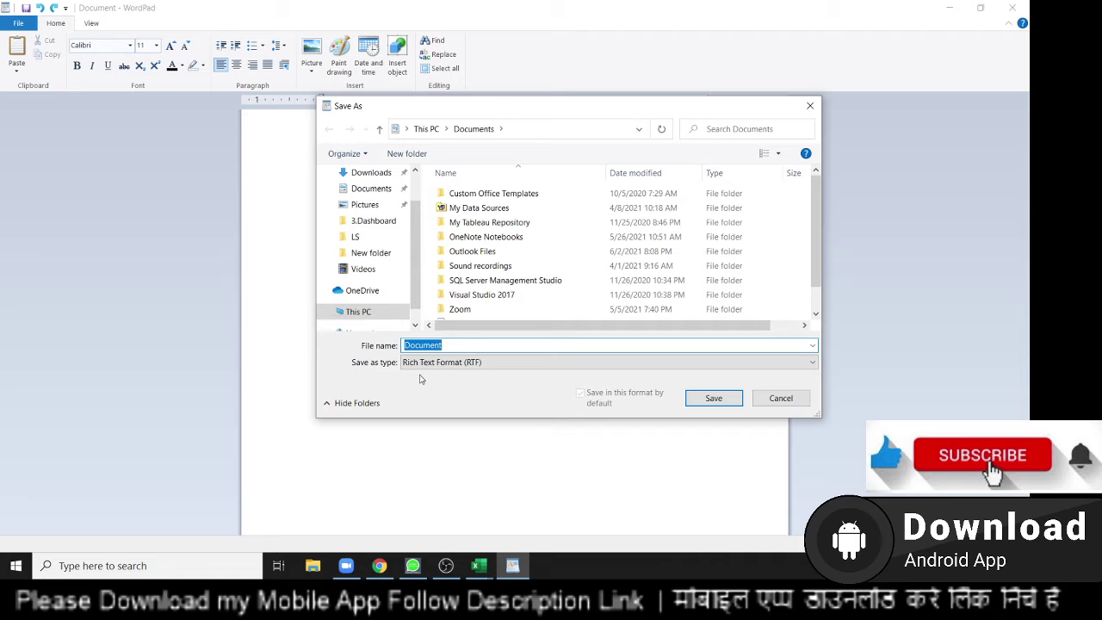
pyautogui.press('Escape')
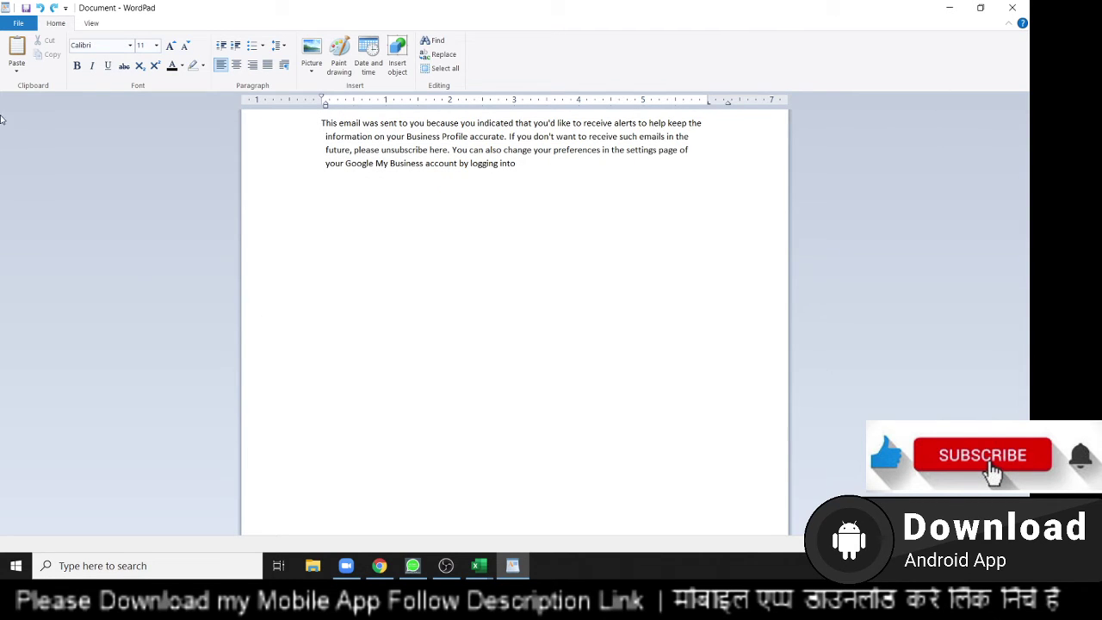
# Step: Open the print settings from the File menu and dismiss them without printing
pyautogui.click(24, 21)
pyautogui.moveTo(49, 165)
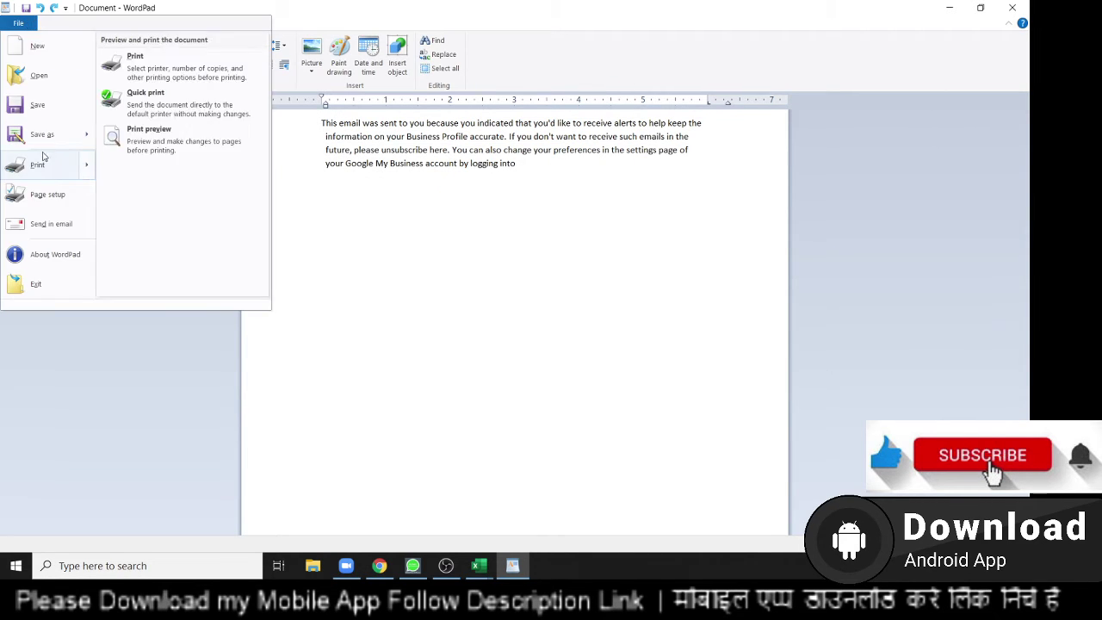
pyautogui.click(51, 165)
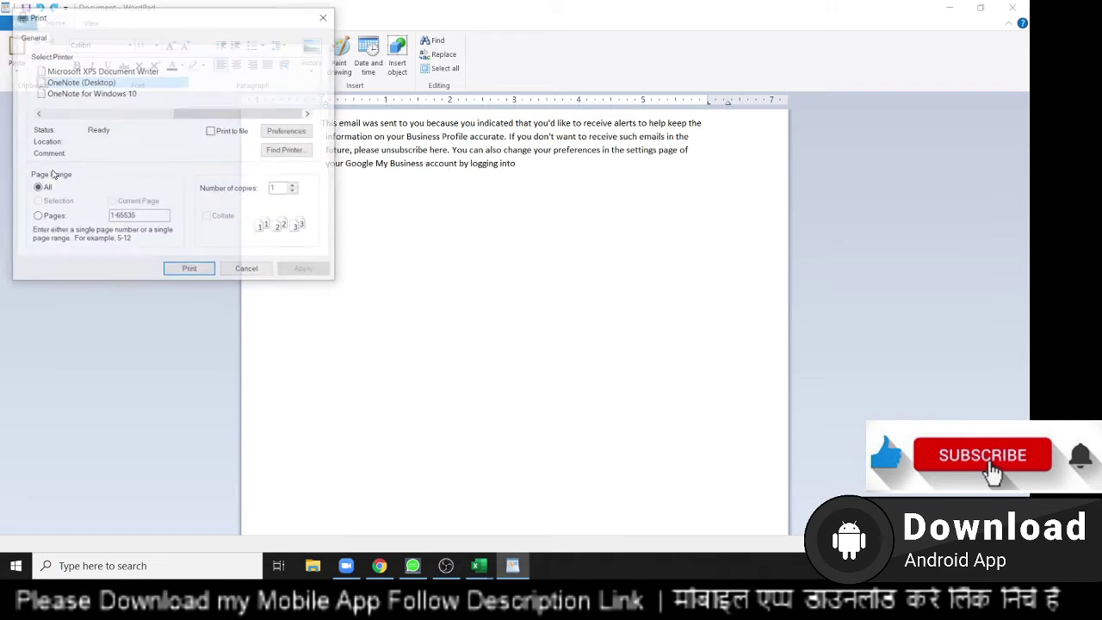
pyautogui.press('Escape')
# Step: Preview the page at 100% zoom, then close the print preview
pyautogui.click(18, 22)
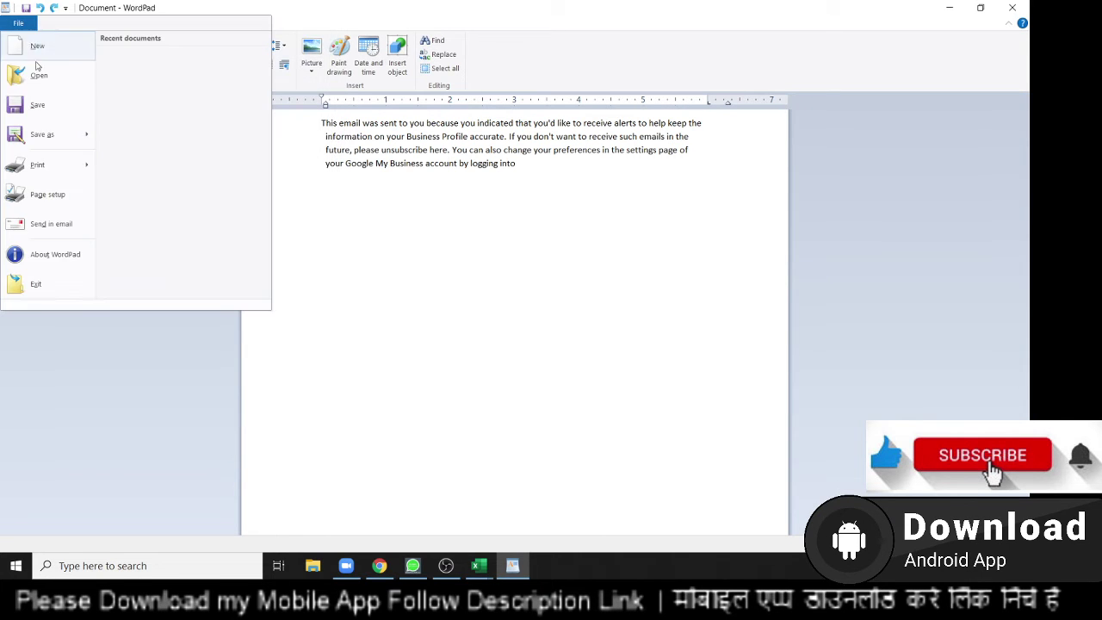
pyautogui.moveTo(69, 175)
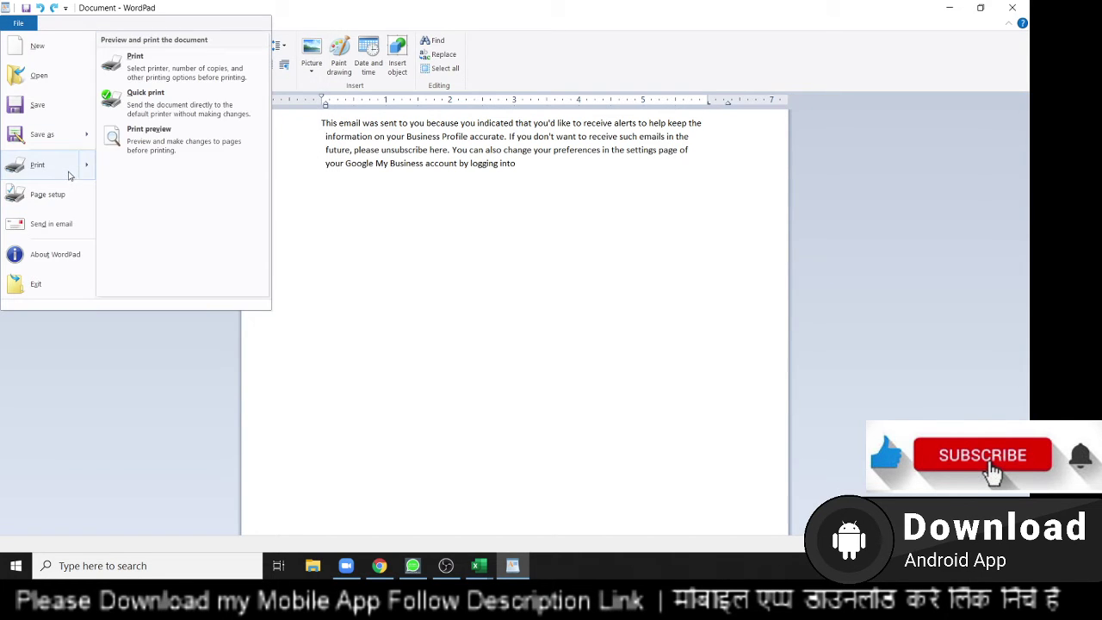
pyautogui.click(142, 138)
pyautogui.click(428, 155)
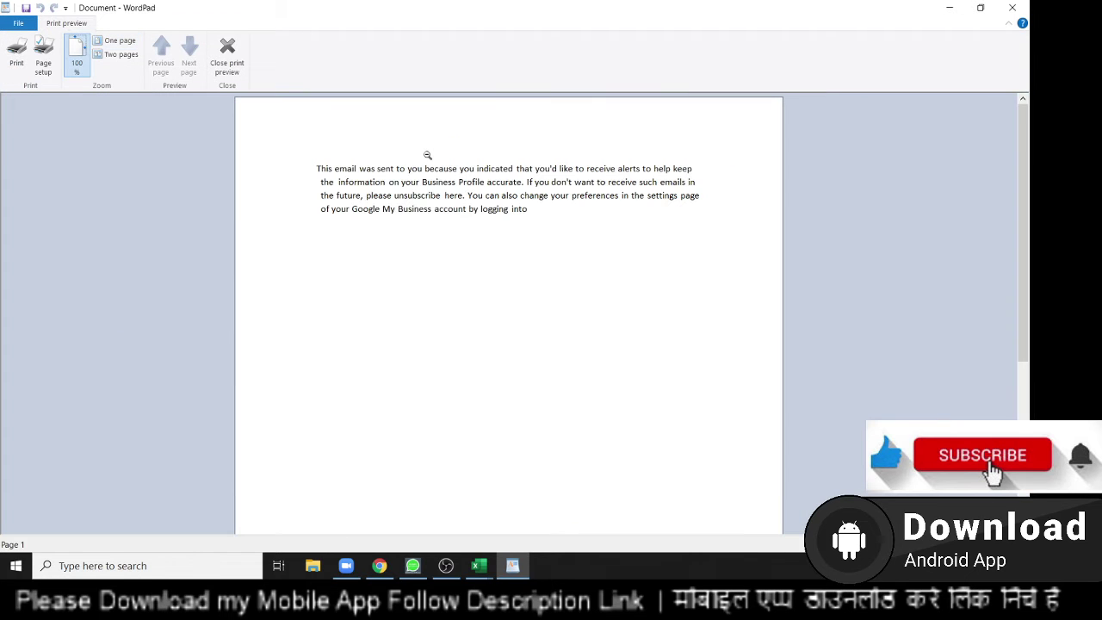
pyautogui.click(228, 54)
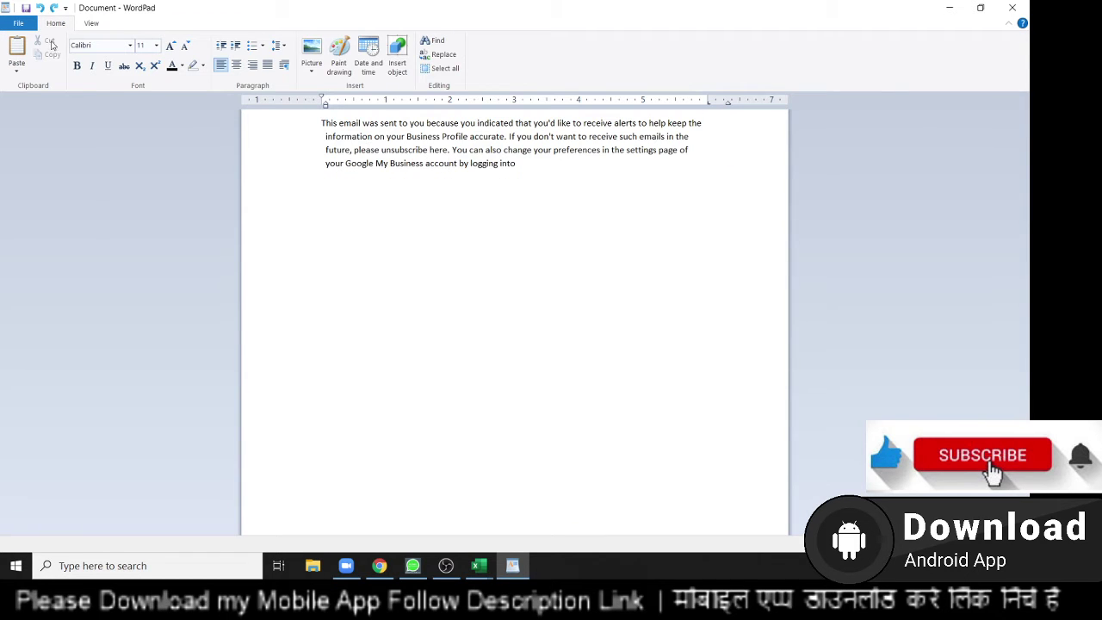
# Step: Choose A4 as the paper size in Page Setup
pyautogui.click(11, 24)
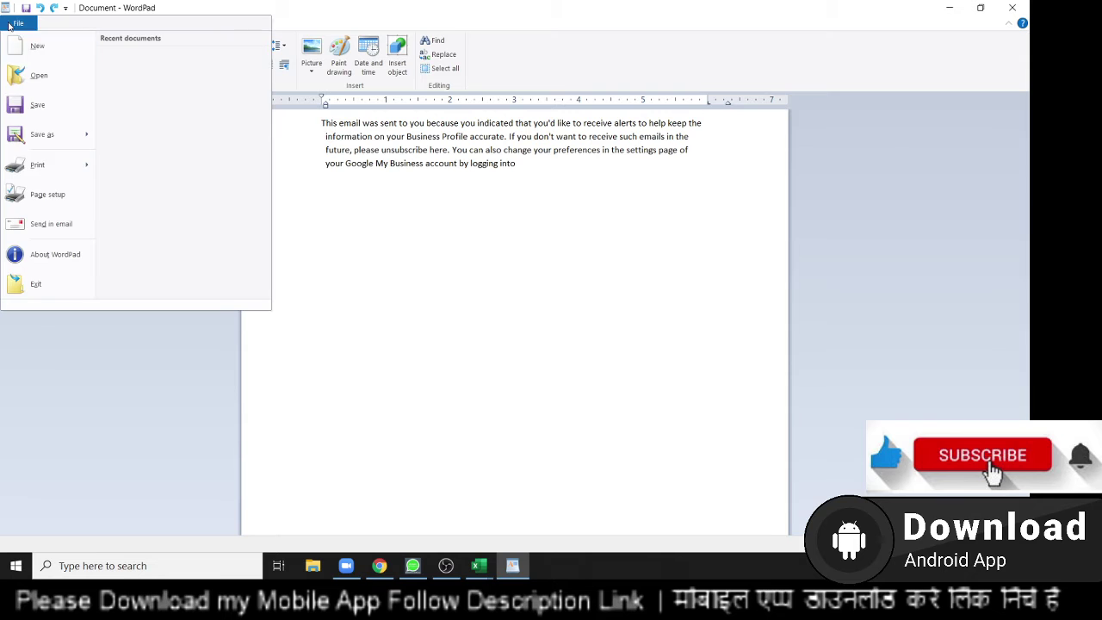
pyautogui.click(40, 197)
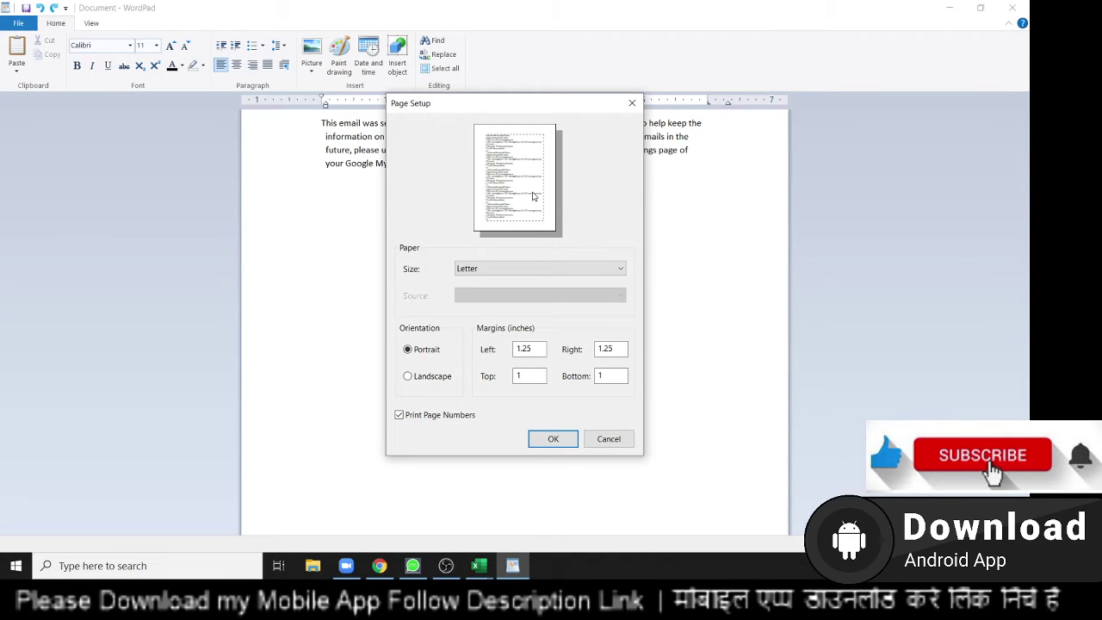
pyautogui.click(518, 273)
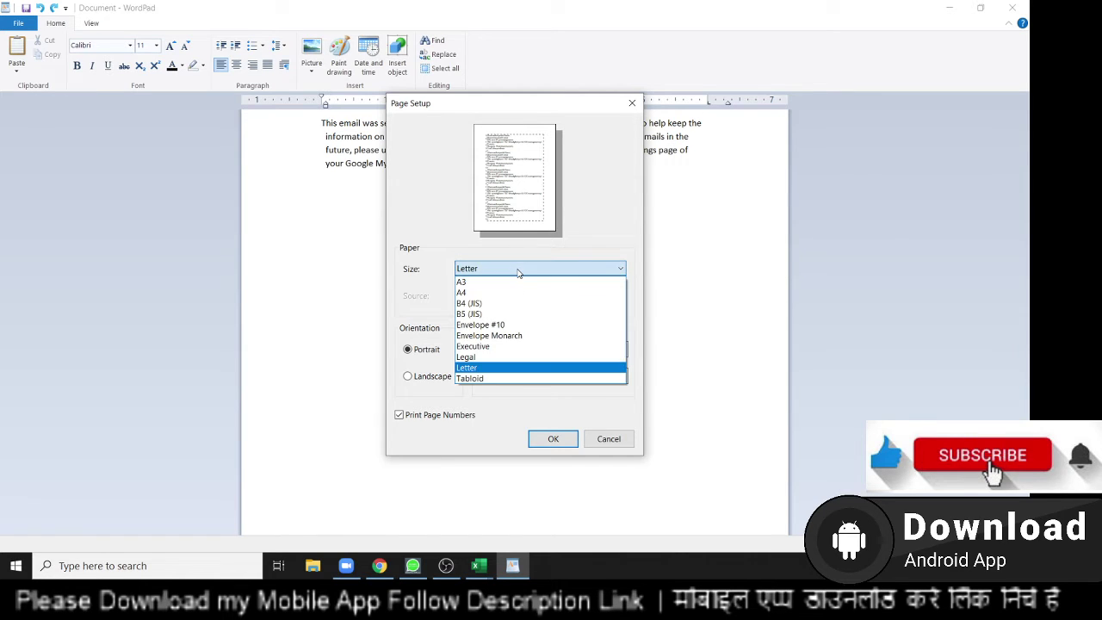
pyautogui.click(515, 293)
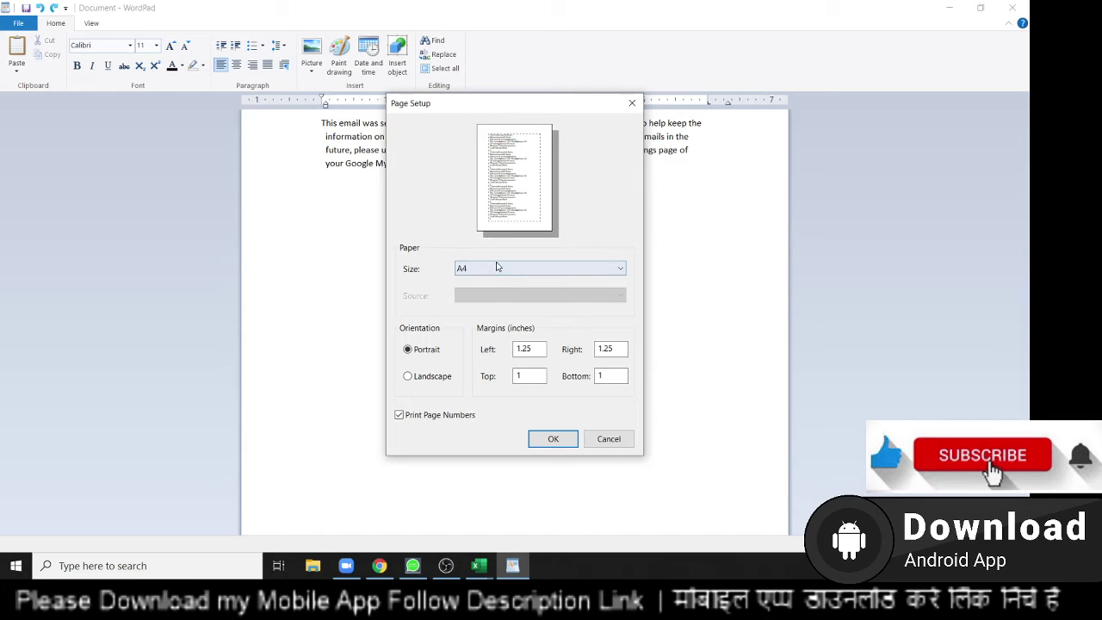
# Step: Set left and right margins to 0.25 and top and bottom to 0.50, then apply
pyautogui.doubleClick(517, 349)
pyautogui.write('0.2')
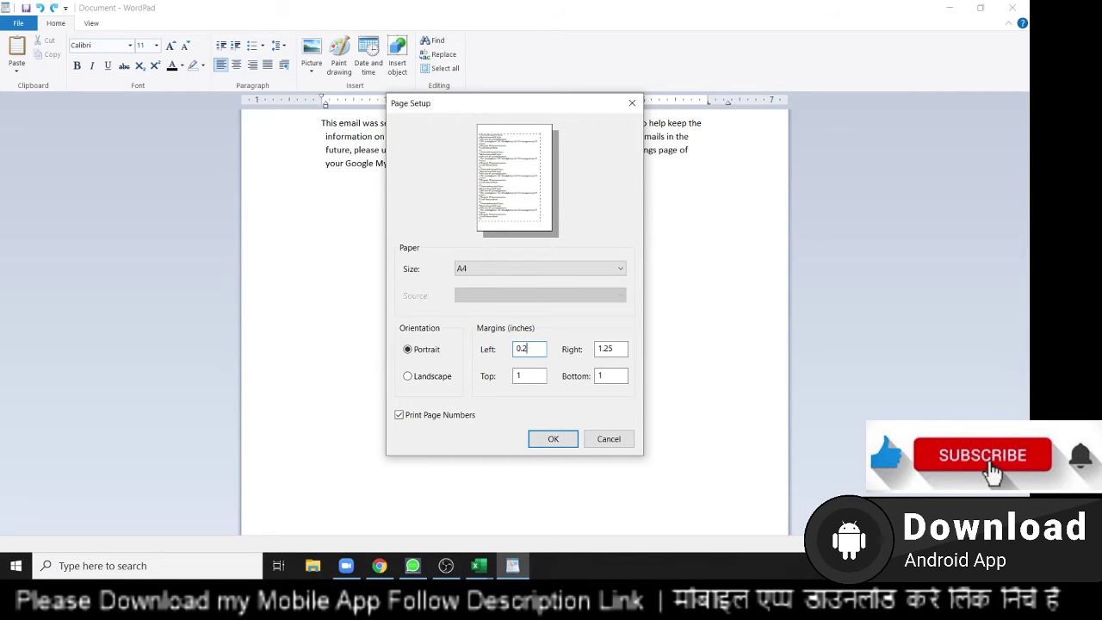
pyautogui.write('5')
pyautogui.doubleClick(609, 348)
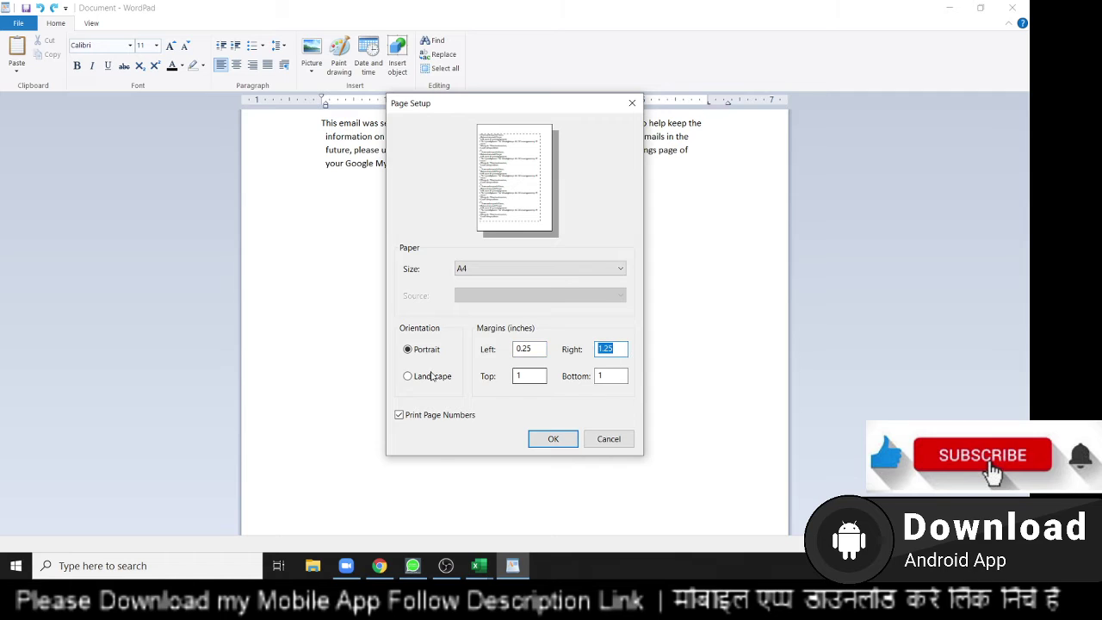
pyautogui.write('0')
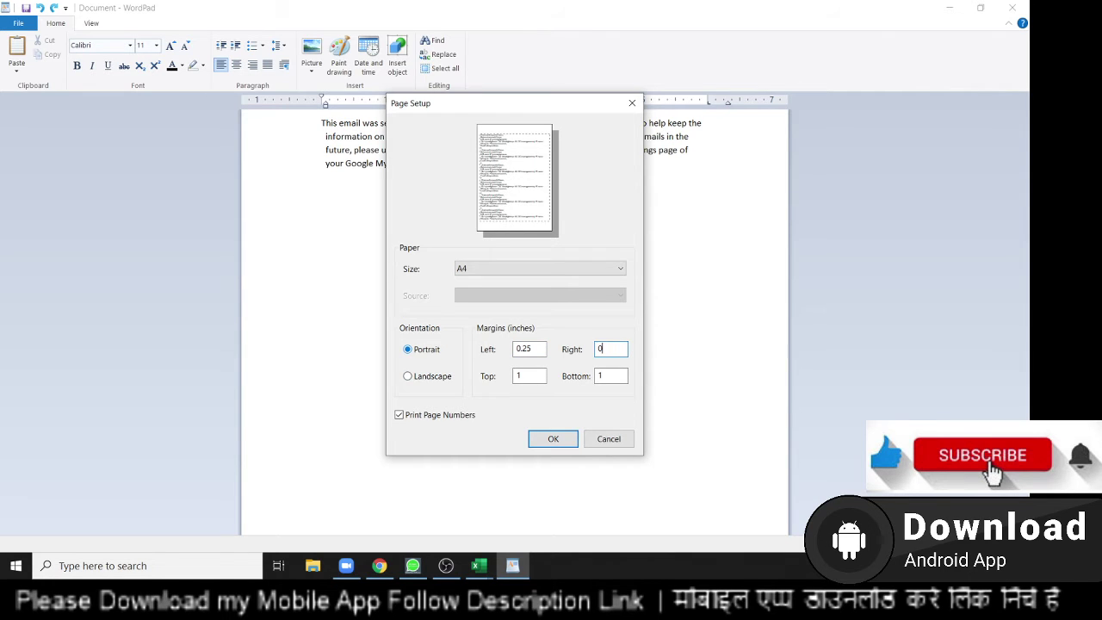
pyautogui.write('.25')
pyautogui.doubleClick(523, 376)
pyautogui.write('0.5')
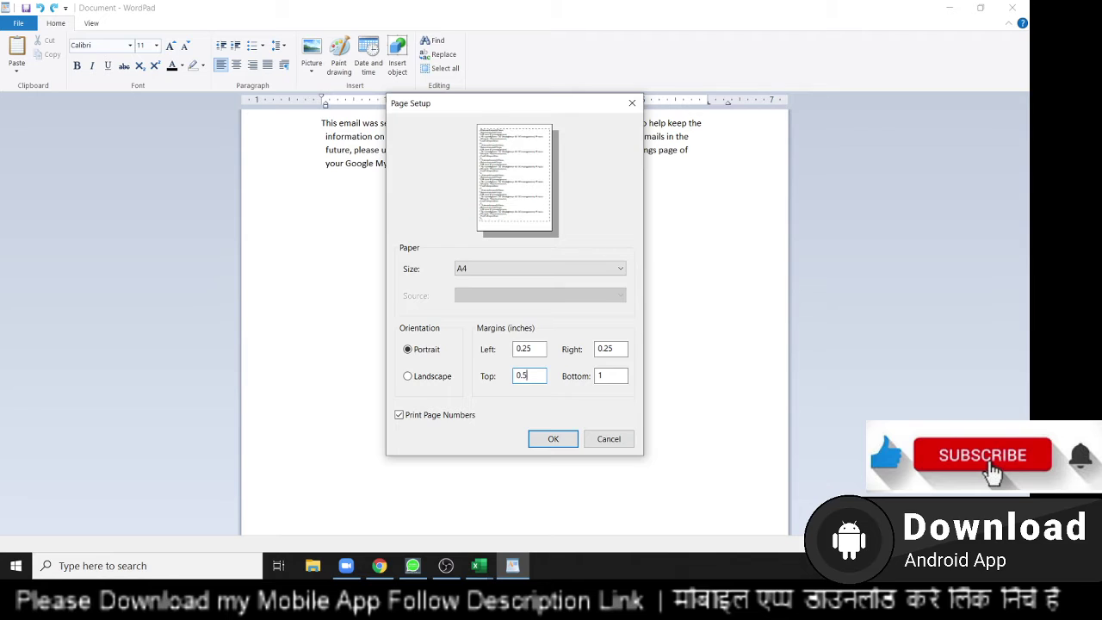
pyautogui.write('0')
pyautogui.doubleClick(610, 375)
pyautogui.write('0')
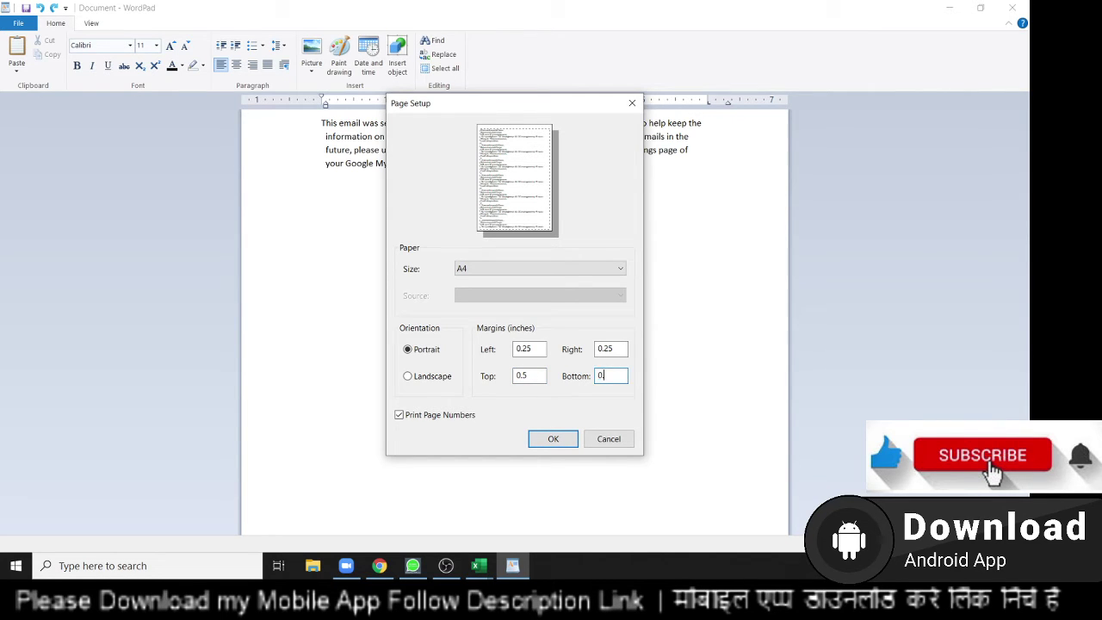
pyautogui.write('.50')
pyautogui.click(554, 439)
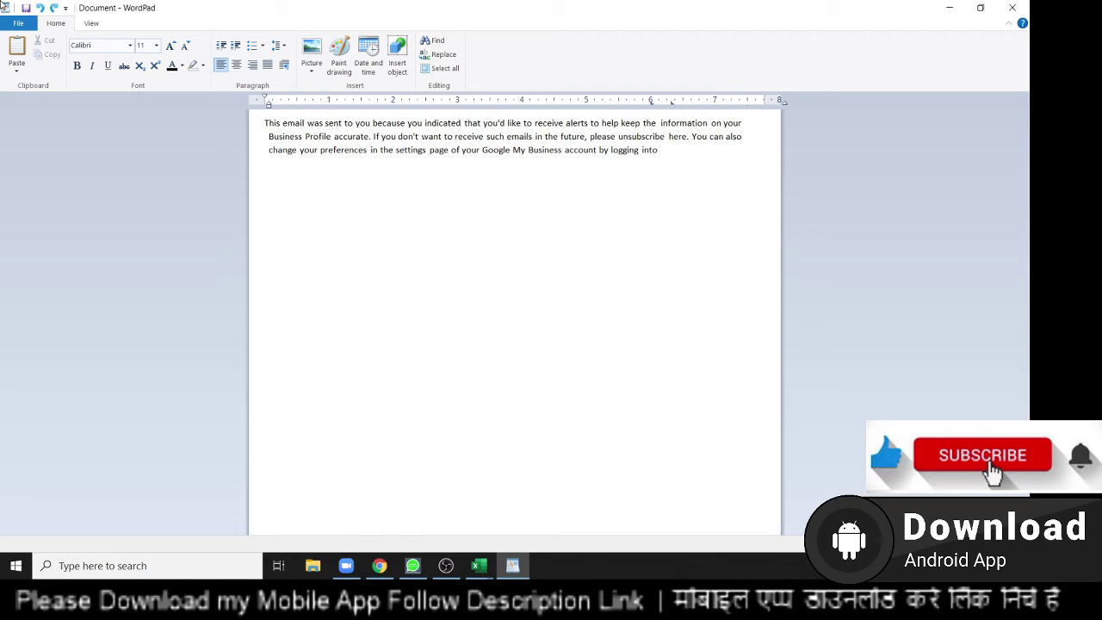
pyautogui.click(26, 26)
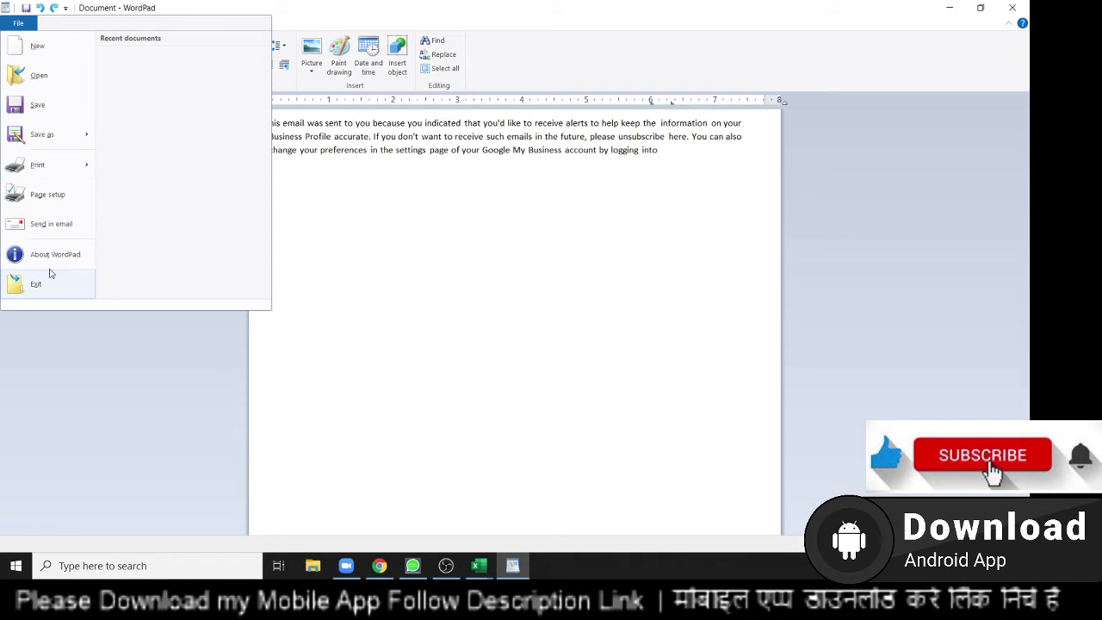
pyautogui.click(311, 283)
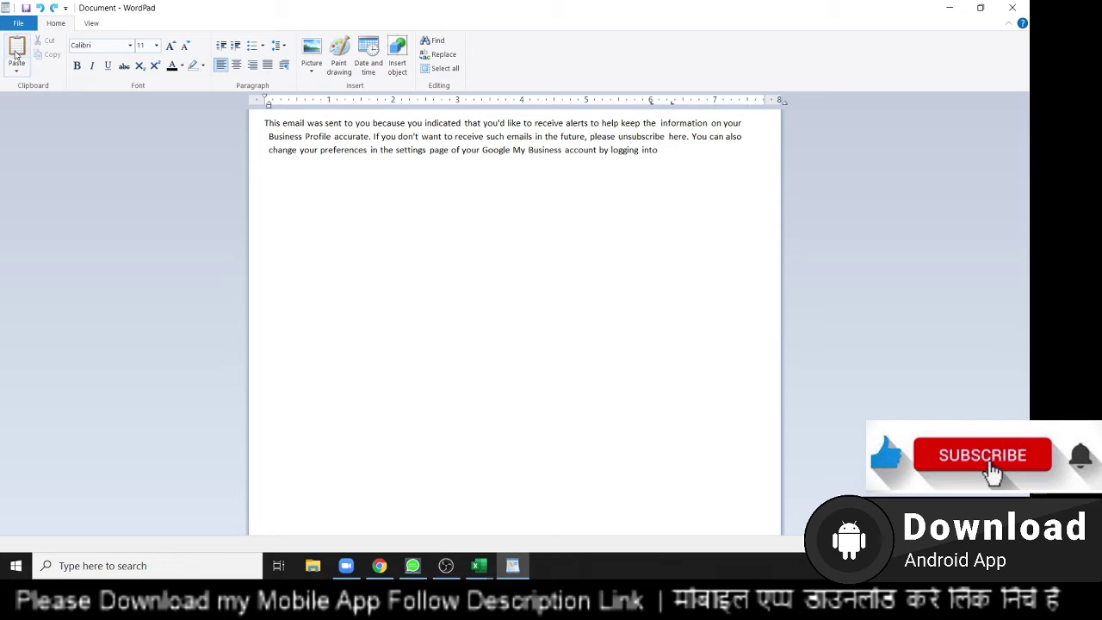
# Step: Copy the email's 'here's what people are seeing on Google' line and return to WordPad
pyautogui.click(591, 150)
pyautogui.click(380, 569)
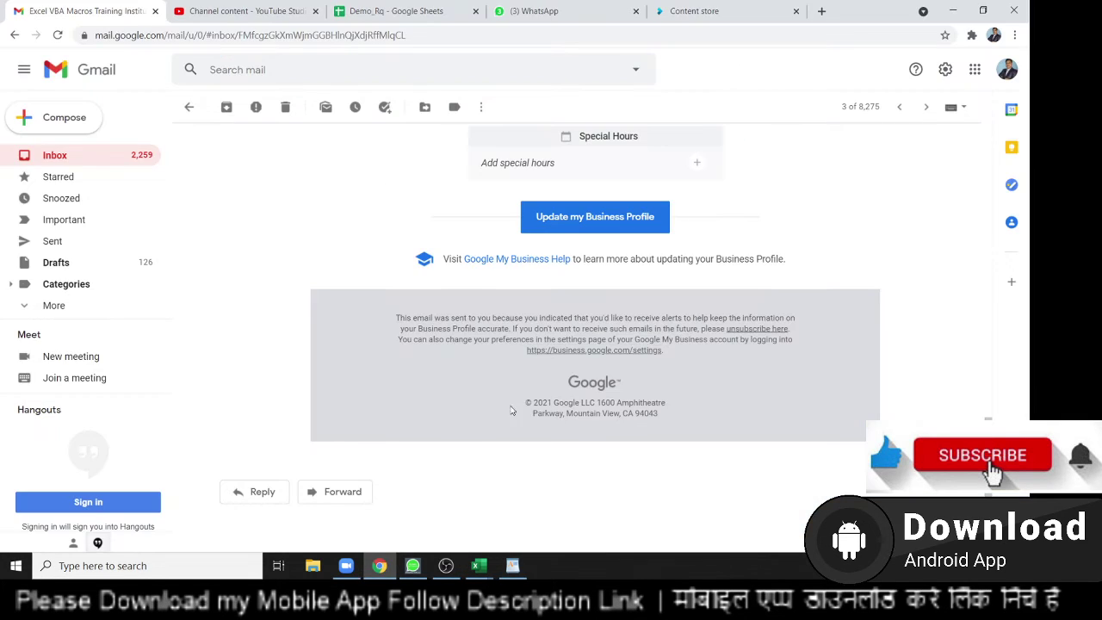
pyautogui.scroll(1, 480, 295)
pyautogui.scroll(3, 480, 295)
pyautogui.scroll(6, 480, 297)
pyautogui.scroll(-1, 455, 317)
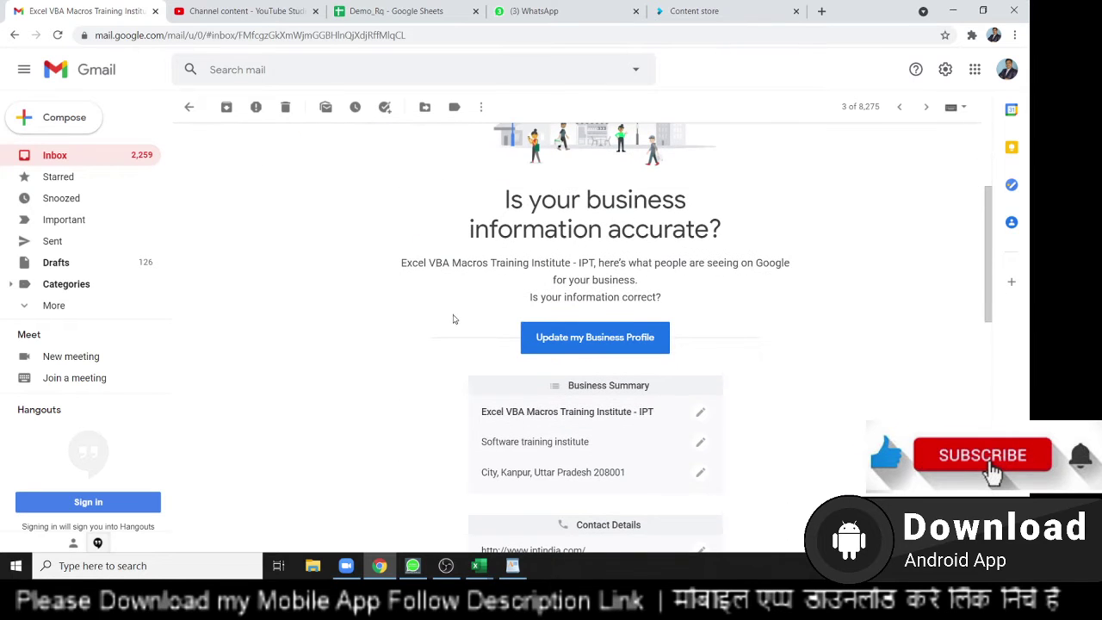
pyautogui.moveTo(414, 264)
pyautogui.mouseDown()
pyautogui.moveTo(789, 274)
pyautogui.moveTo(402, 266)
pyautogui.mouseUp()
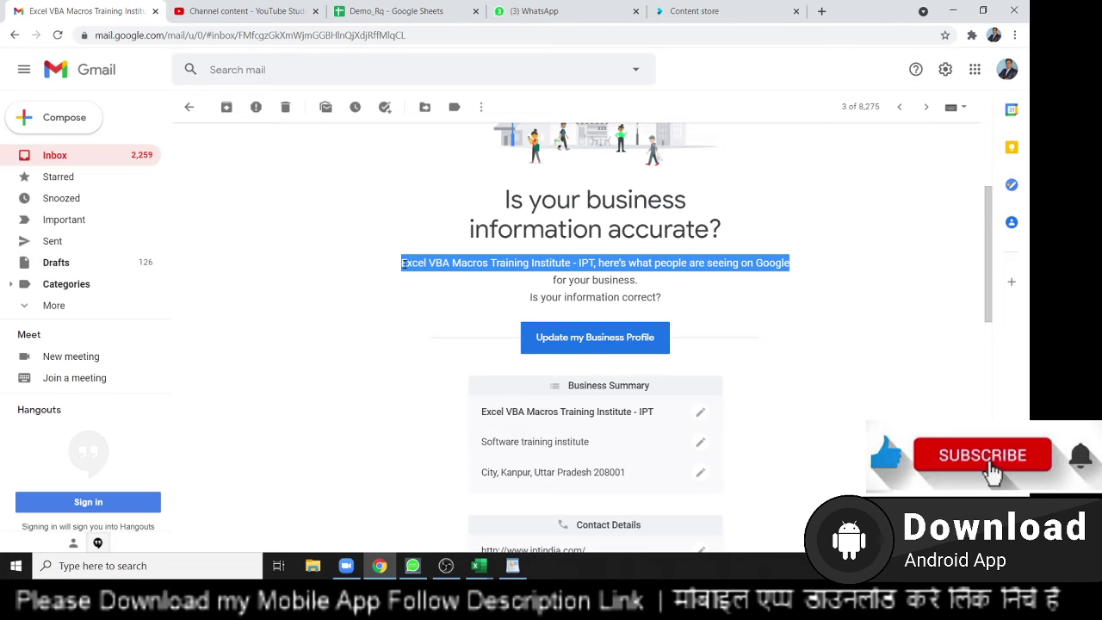
pyautogui.rightClick(403, 264)
pyautogui.click(417, 275)
pyautogui.hotkey('alt', 'Tab')
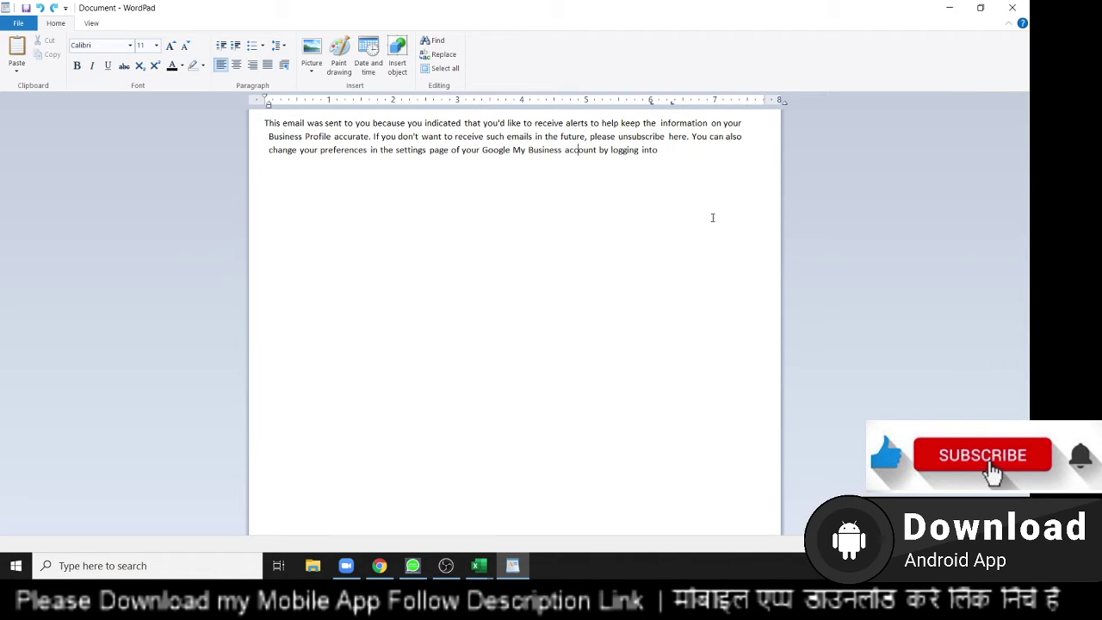
# Step: Paste the 'here's what people are seeing on Google' line on two new lines below the footer
pyautogui.click(681, 155)
pyautogui.press('Return')
pyautogui.click(18, 47)
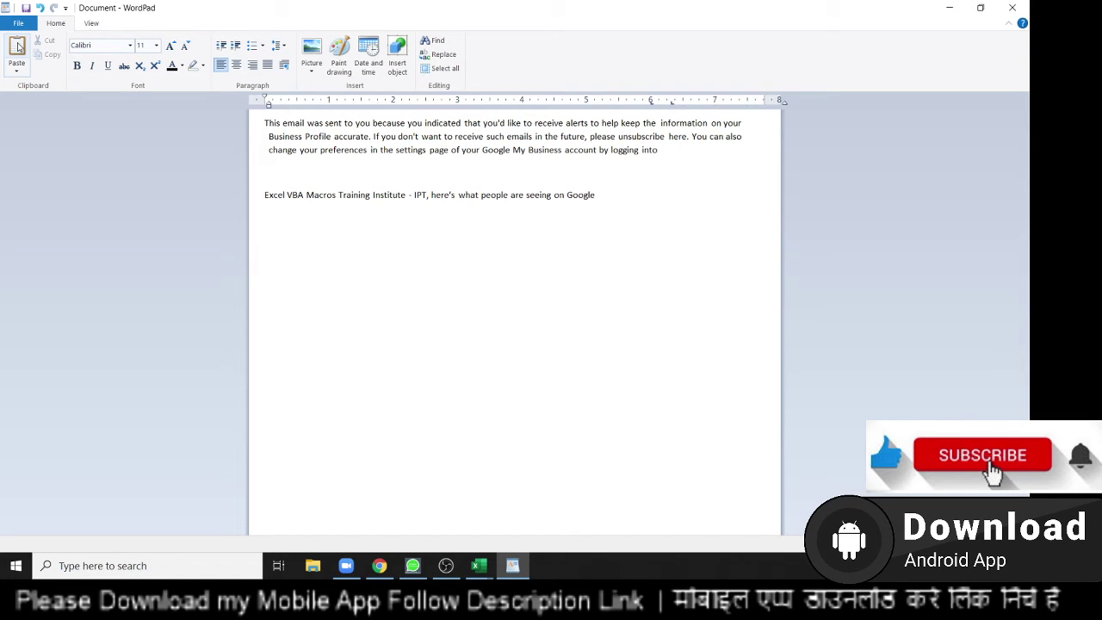
pyautogui.press('Return')
pyautogui.click(19, 49)
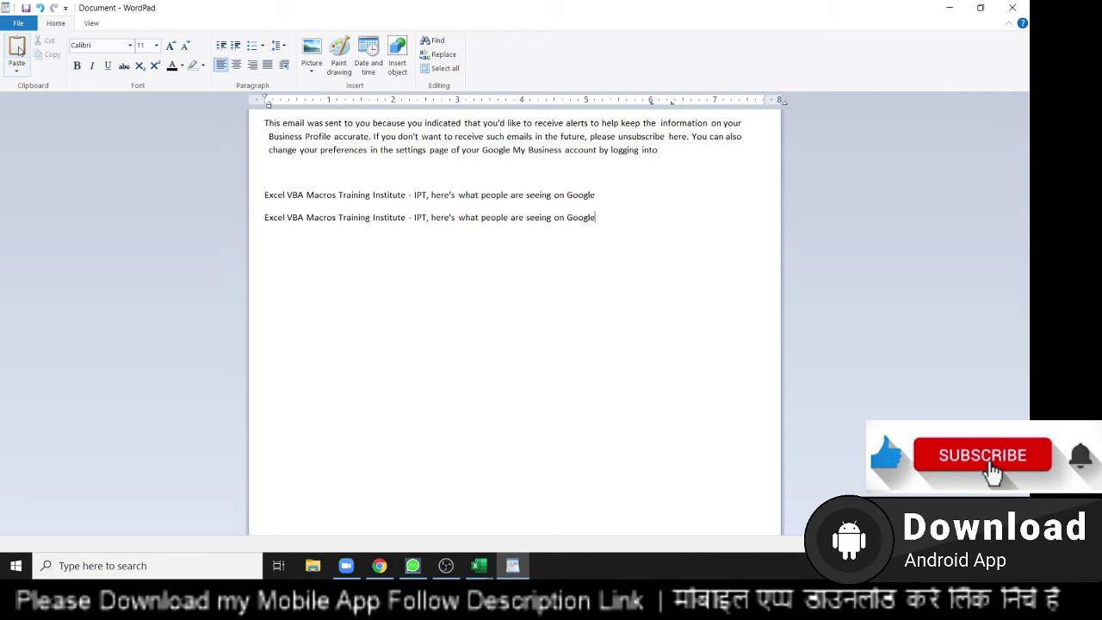
pyautogui.click(392, 250)
# Step: Cut 'This email was sent to you because' onto the empty line below, then undo it
pyautogui.moveTo(264, 122); pyautogui.dragTo(464, 125)
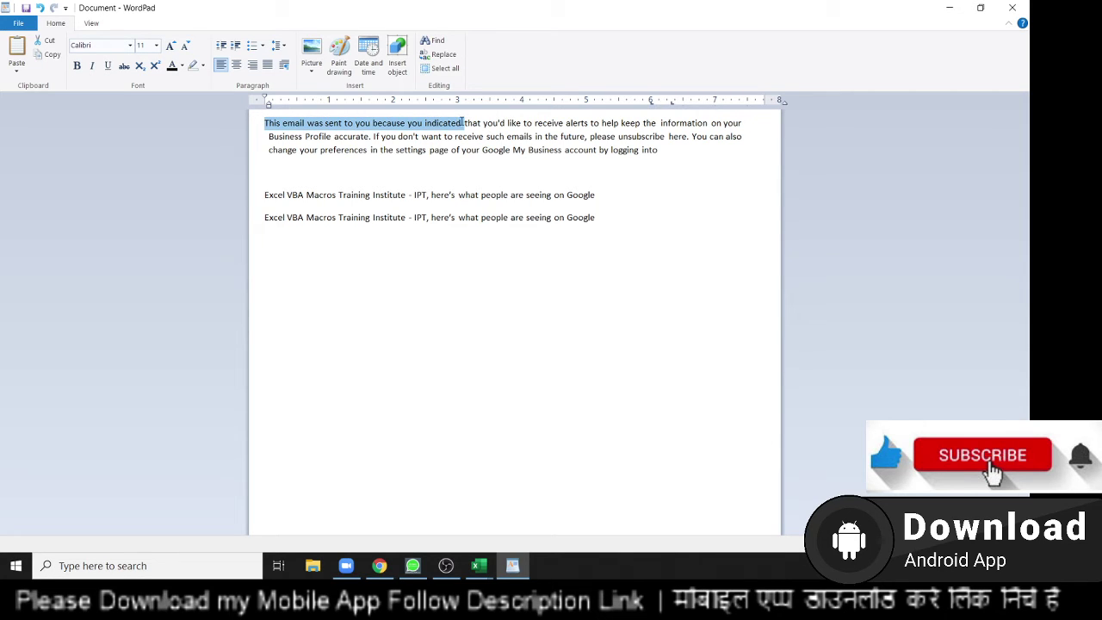
pyautogui.click(440, 200)
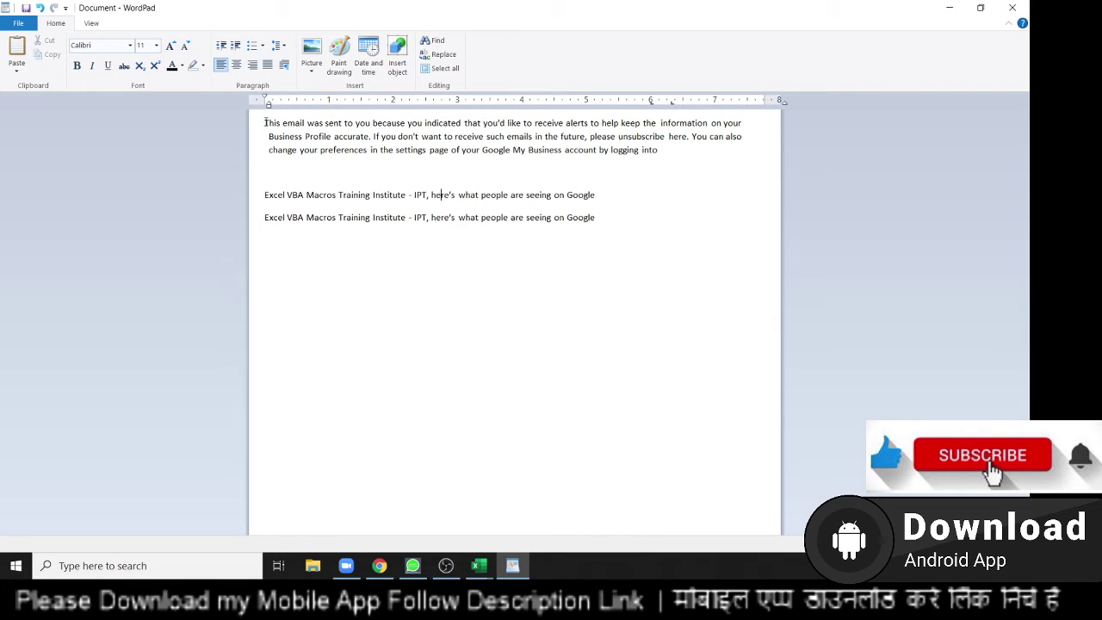
pyautogui.moveTo(266, 123); pyautogui.dragTo(397, 124)
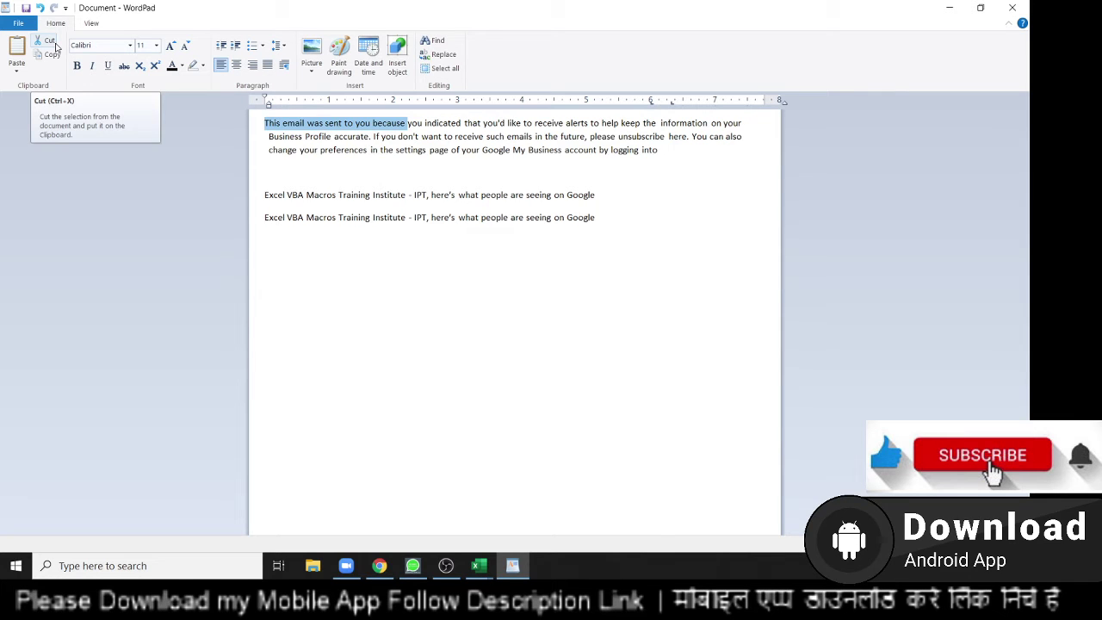
pyautogui.click(56, 47)
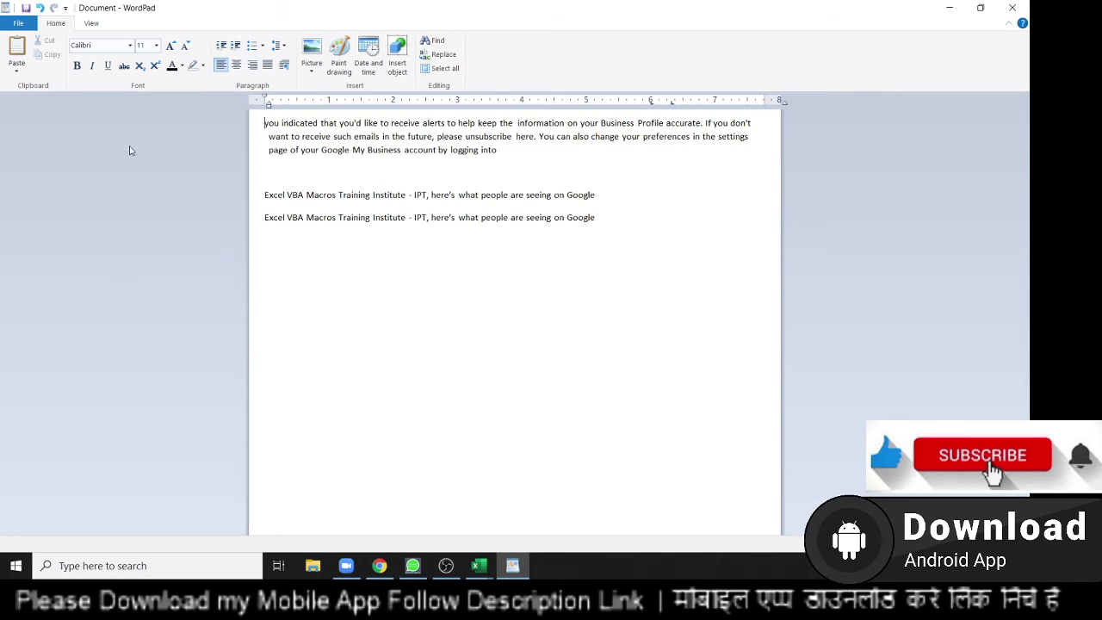
pyautogui.click(269, 179)
pyautogui.hotkey('ctrl', 'v')
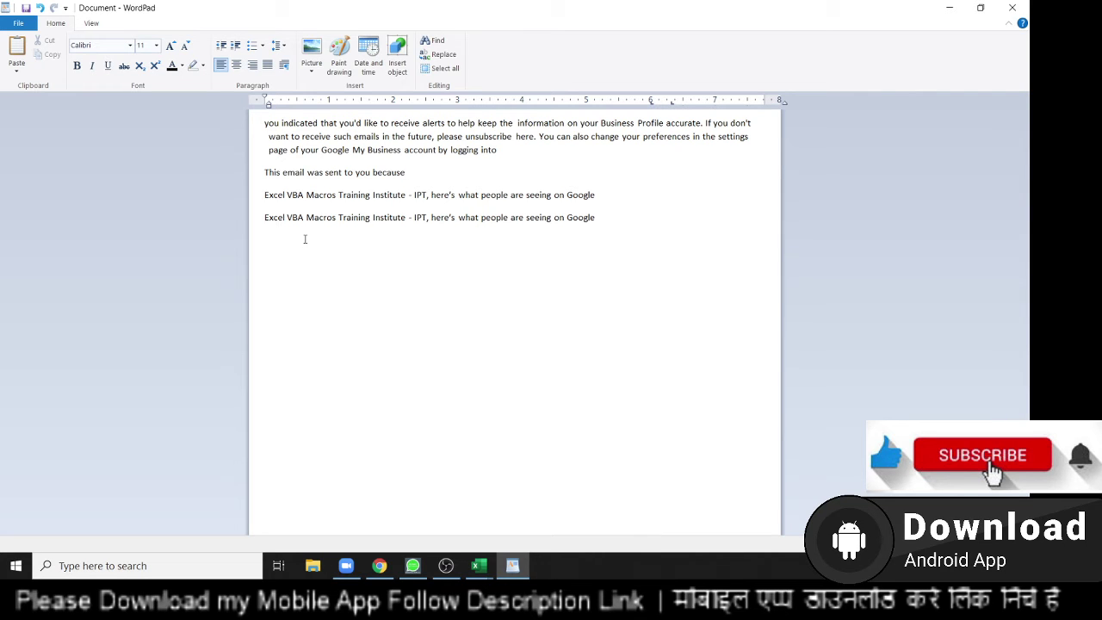
pyautogui.hotkey('ctrl', 'z')
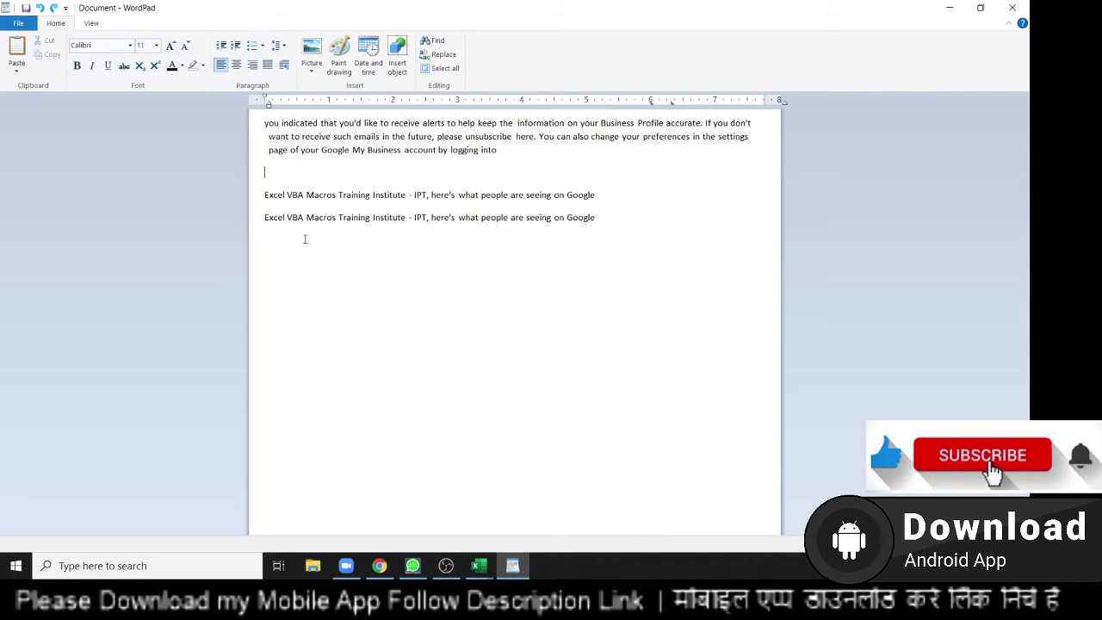
pyautogui.hotkey('ctrl', 'z')
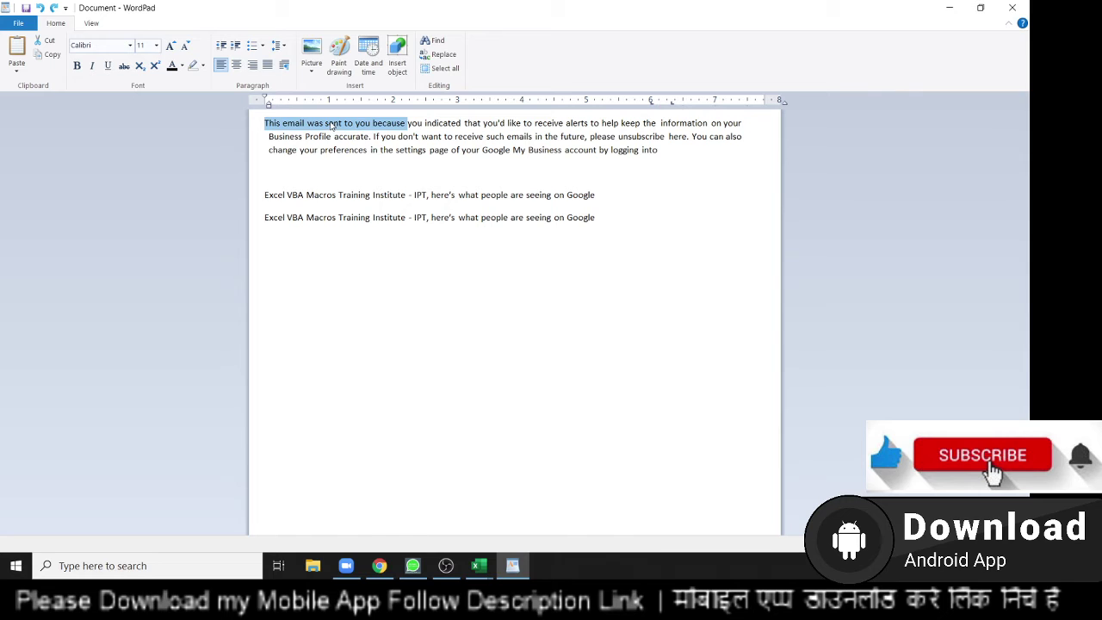
# Step: Drag the phrase down onto the empty line, then select all the document text
pyautogui.moveTo(330, 125); pyautogui.dragTo(328, 180)
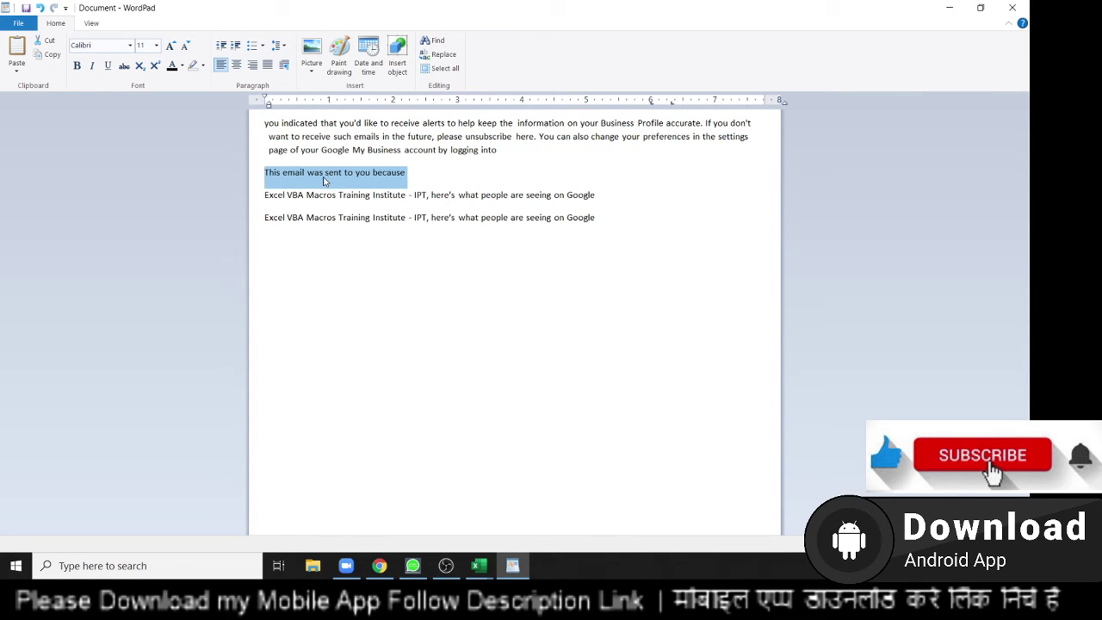
pyautogui.hotkey('ctrl', 'z')
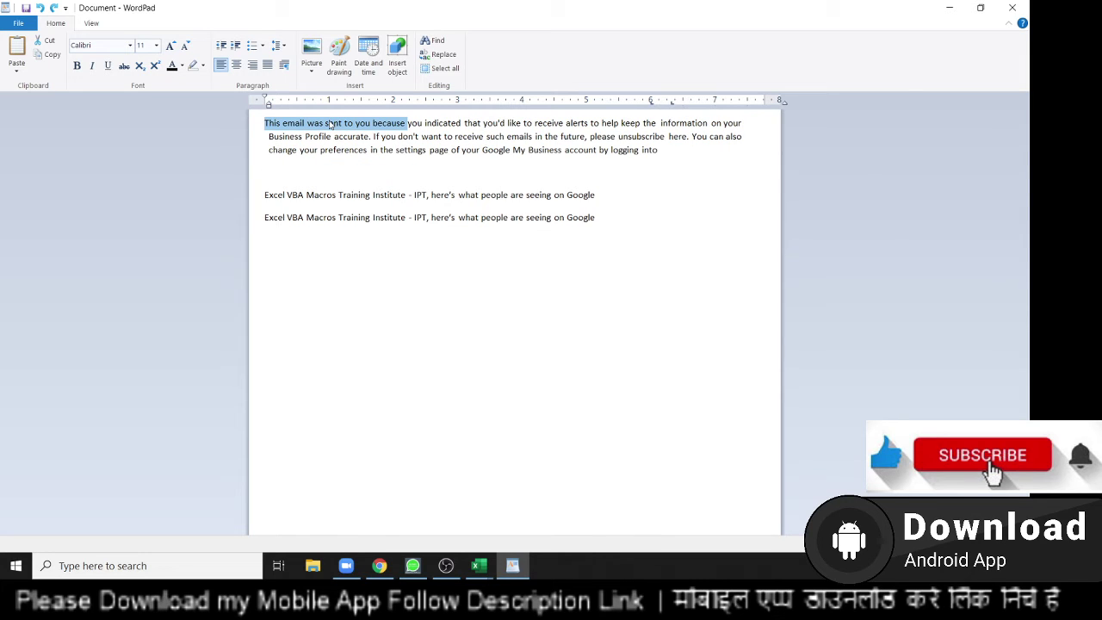
pyautogui.moveTo(331, 125); pyautogui.dragTo(336, 180)
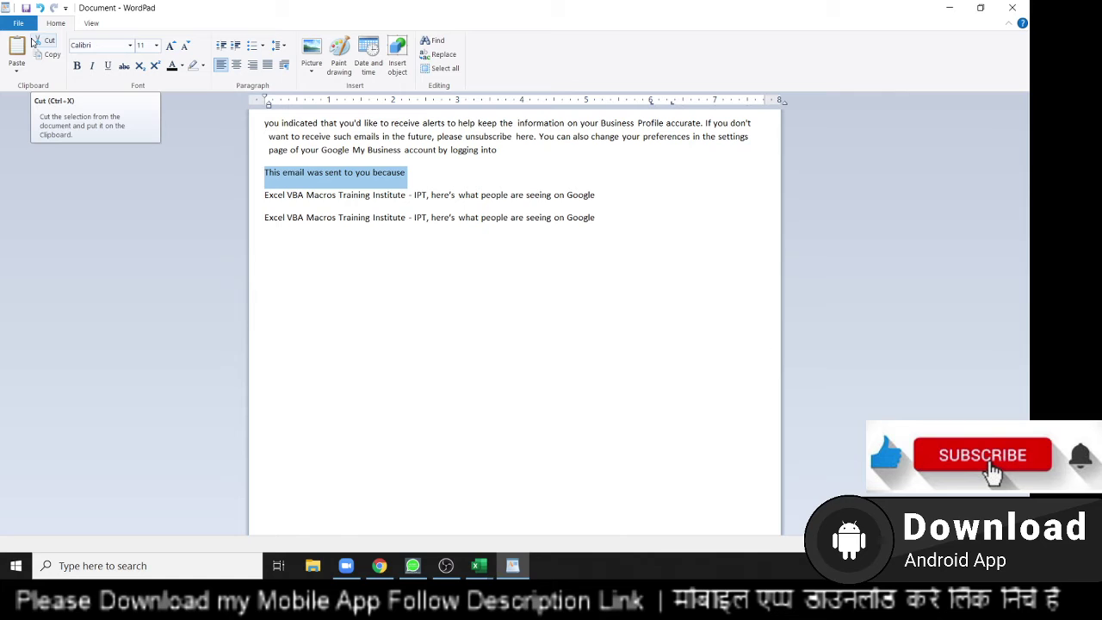
pyautogui.click(408, 219)
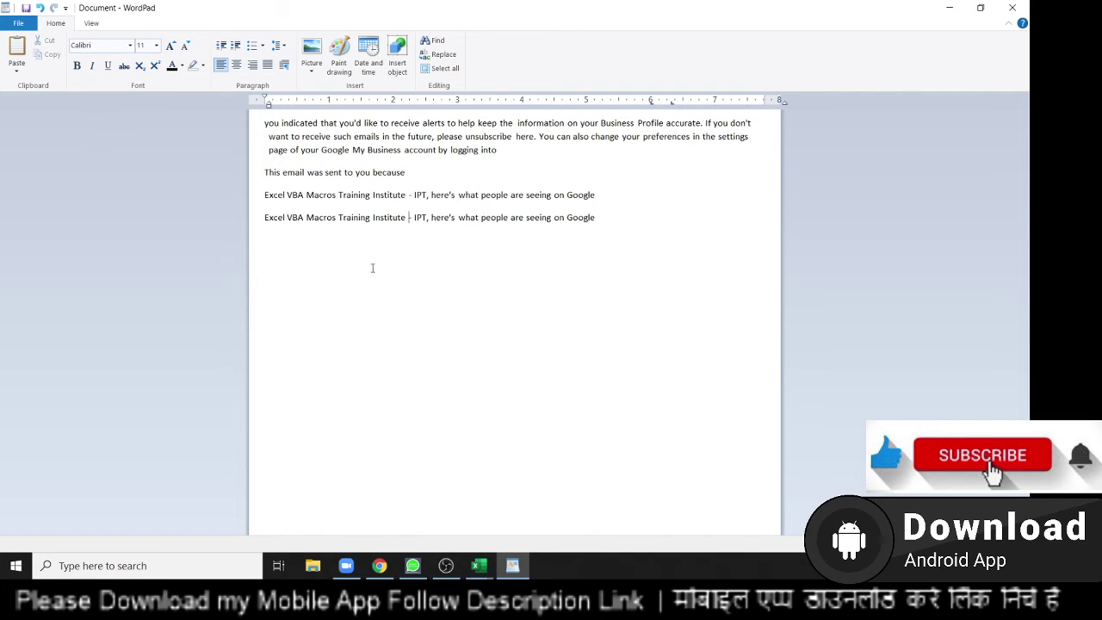
pyautogui.moveTo(679, 233); pyautogui.dragTo(257, 120)
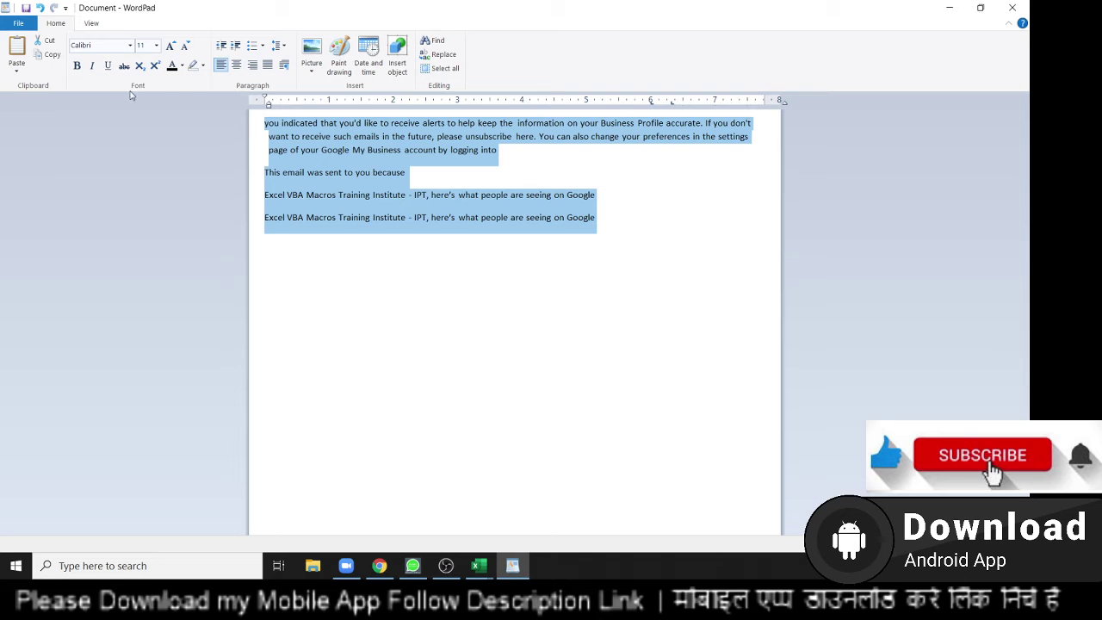
# Step: Undo Blackadder ITC on all text, then apply it only to 'This email was sent to you because'
pyautogui.click(130, 46)
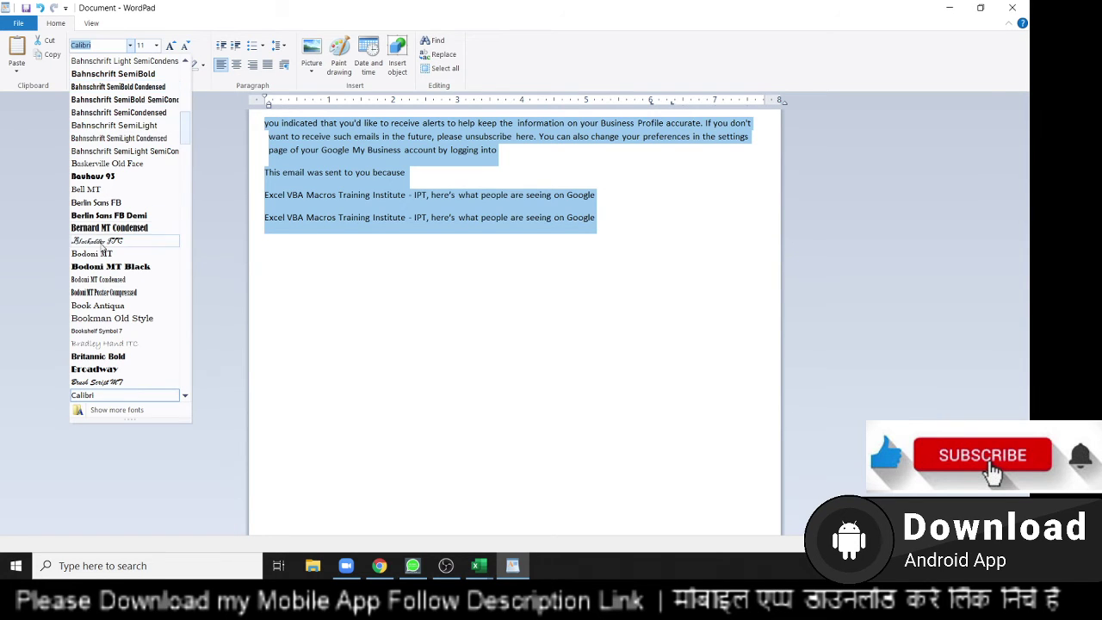
pyautogui.click(101, 244)
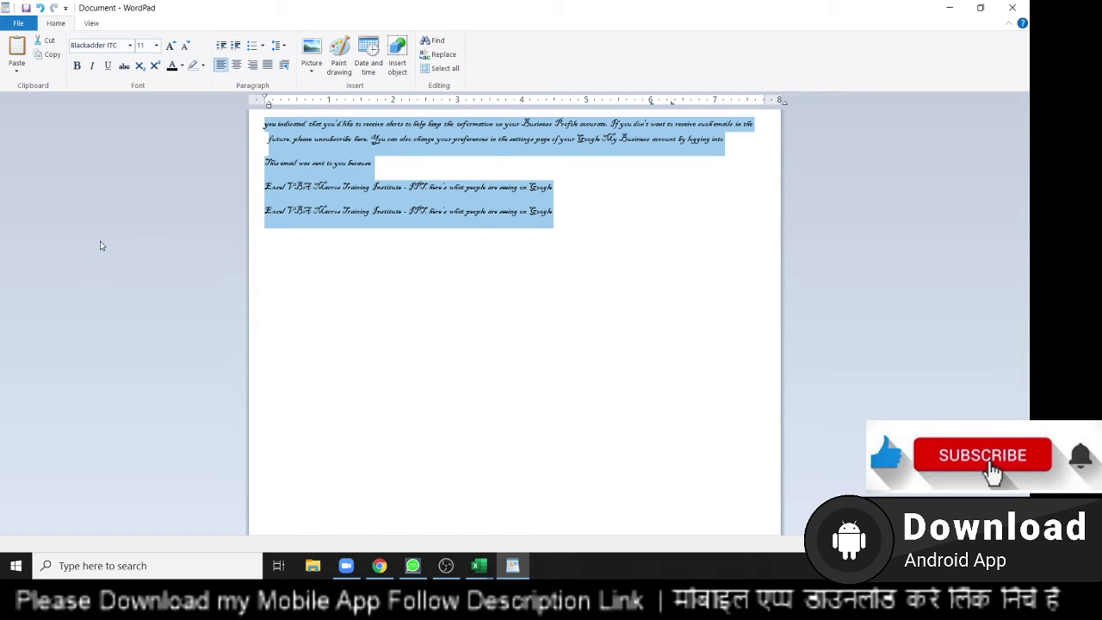
pyautogui.hotkey('ctrl', 'z')
pyautogui.click(349, 300)
pyautogui.moveTo(419, 180); pyautogui.dragTo(253, 170)
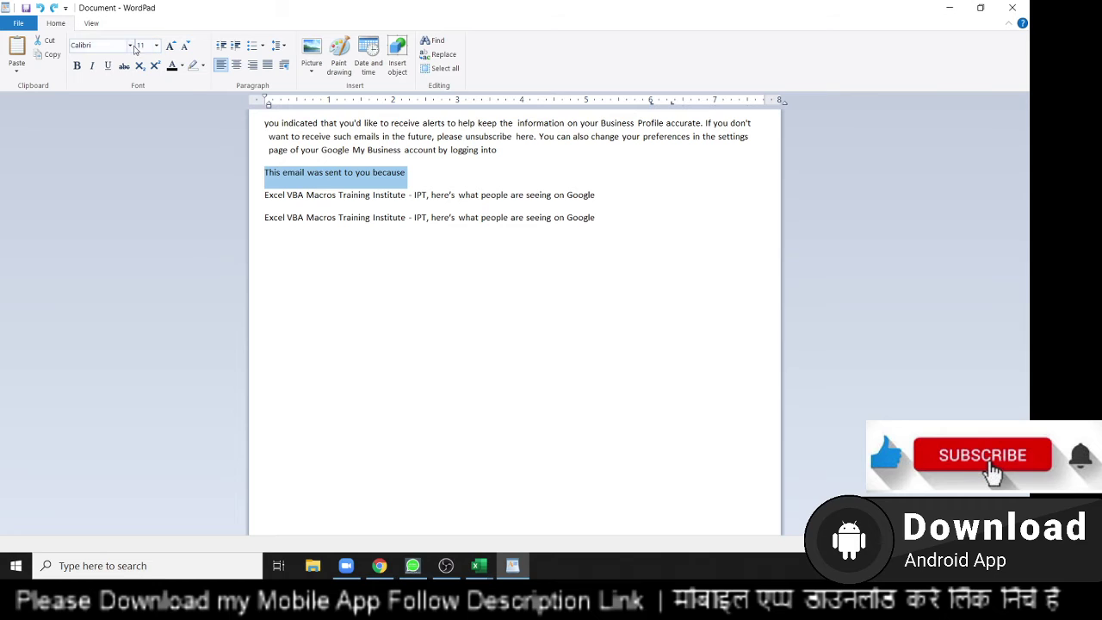
pyautogui.click(130, 45)
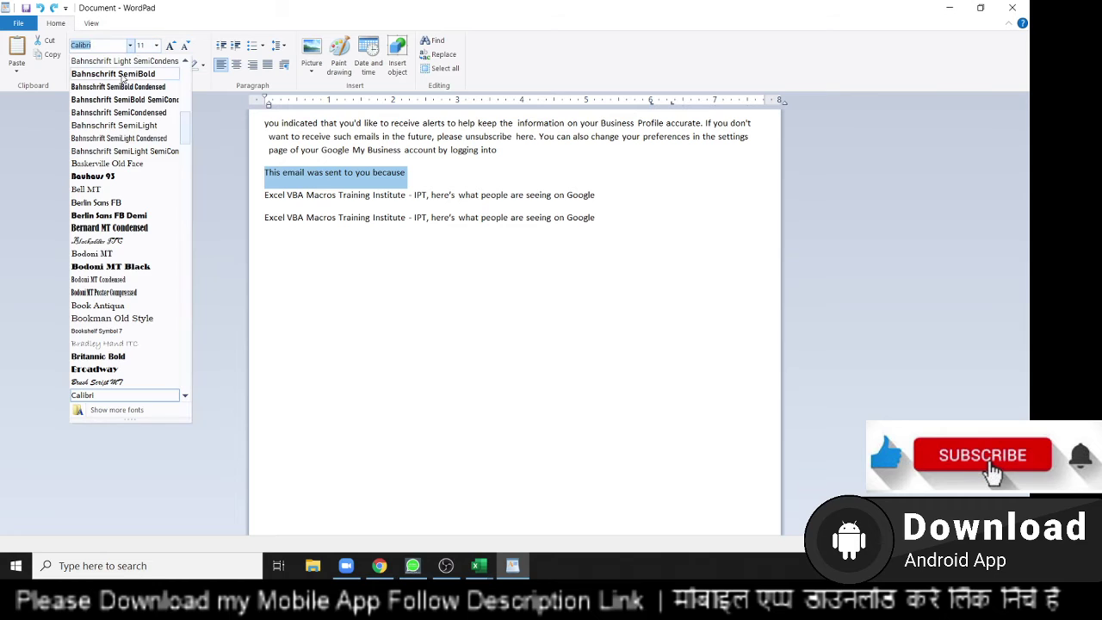
pyautogui.click(97, 246)
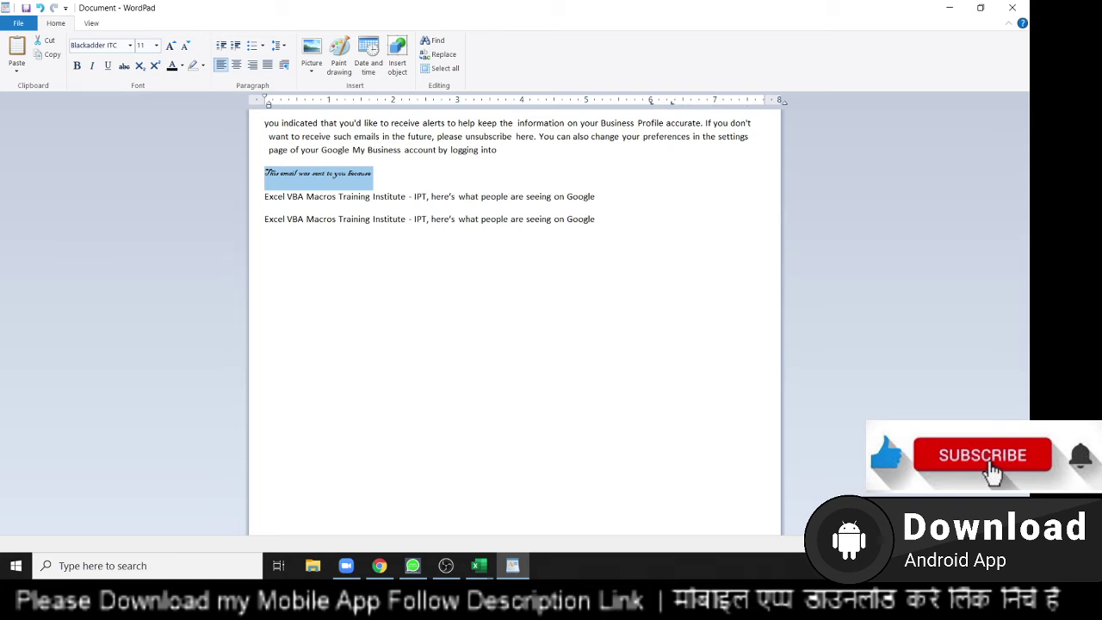
pyautogui.scroll(5, 515, 314)
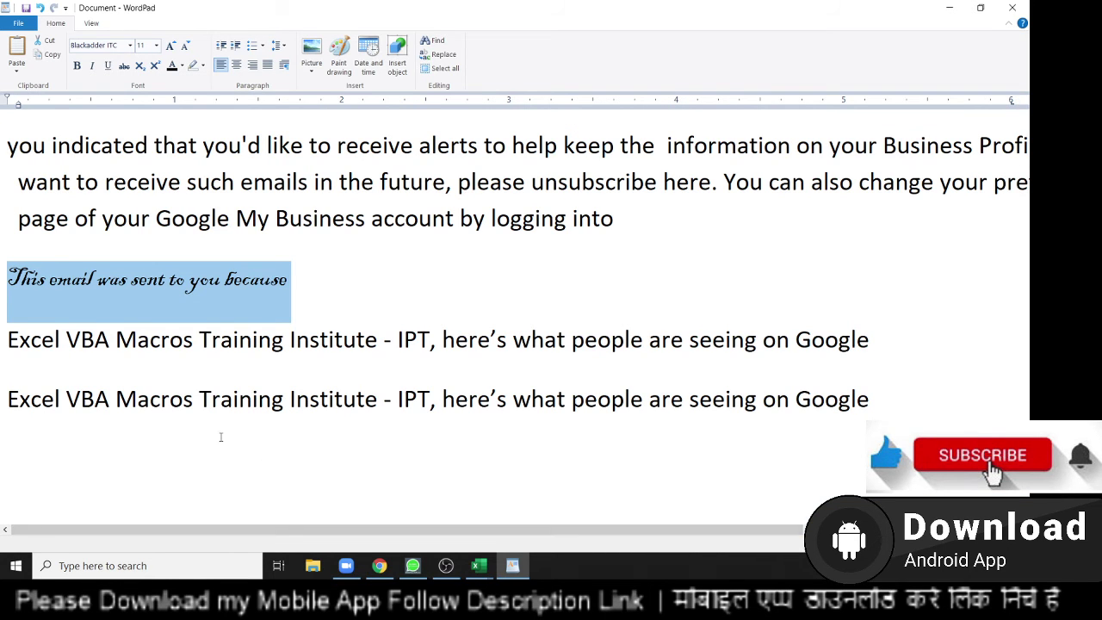
# Step: Try Bauhaus 93 on the 'This email was sent to you because' line, then settle on Arial
pyautogui.click(131, 48)
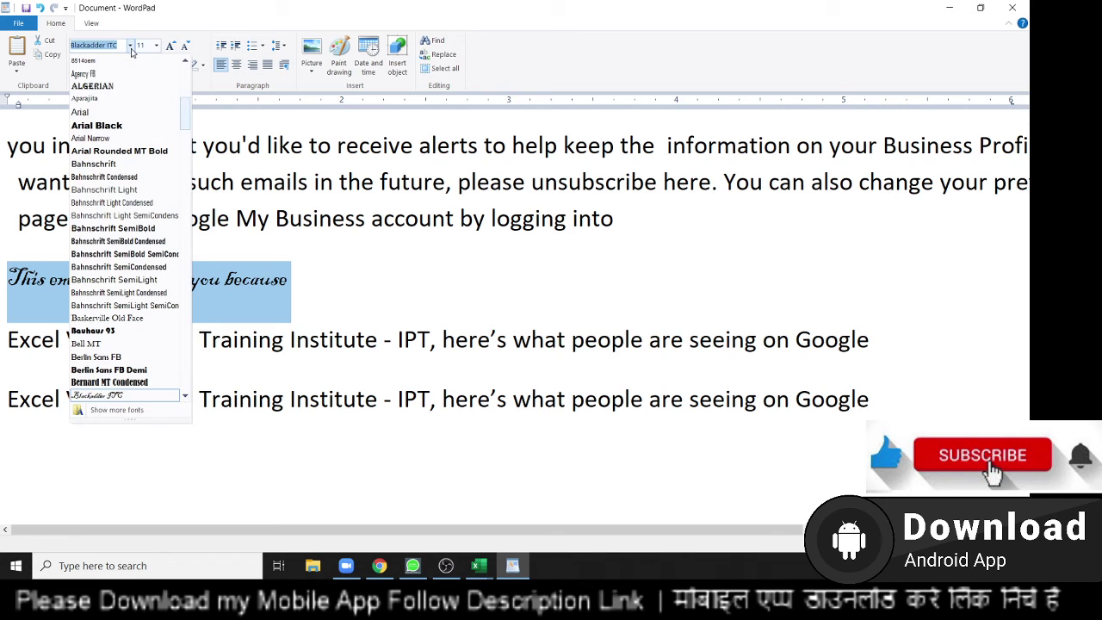
pyautogui.click(103, 331)
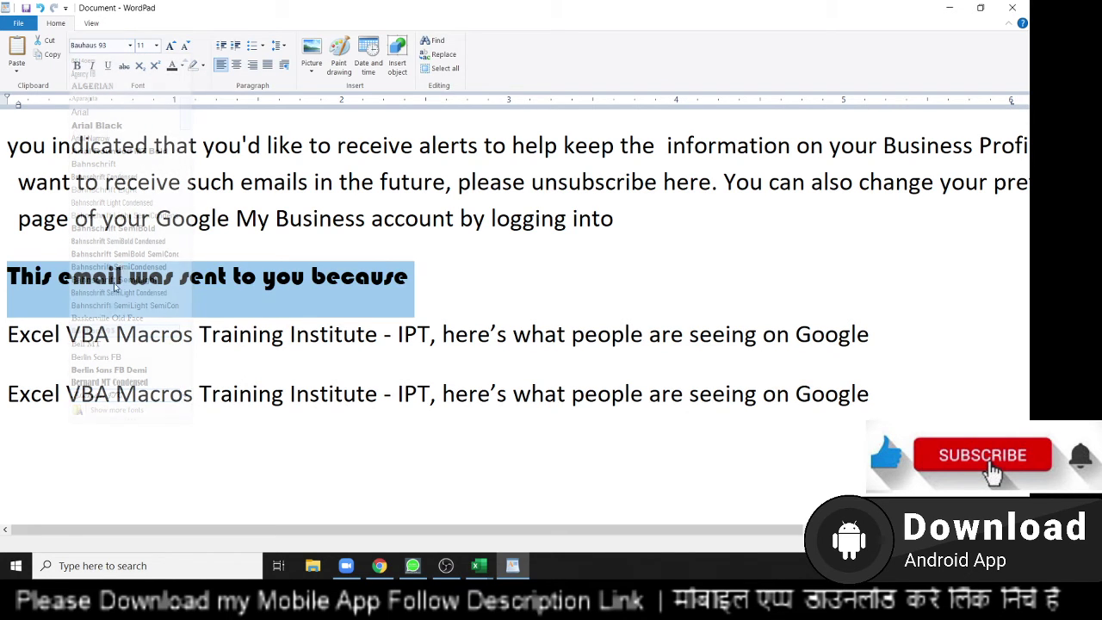
pyautogui.click(131, 50)
pyautogui.scroll(-6, 128, 254)
pyautogui.scroll(-4, 99, 355)
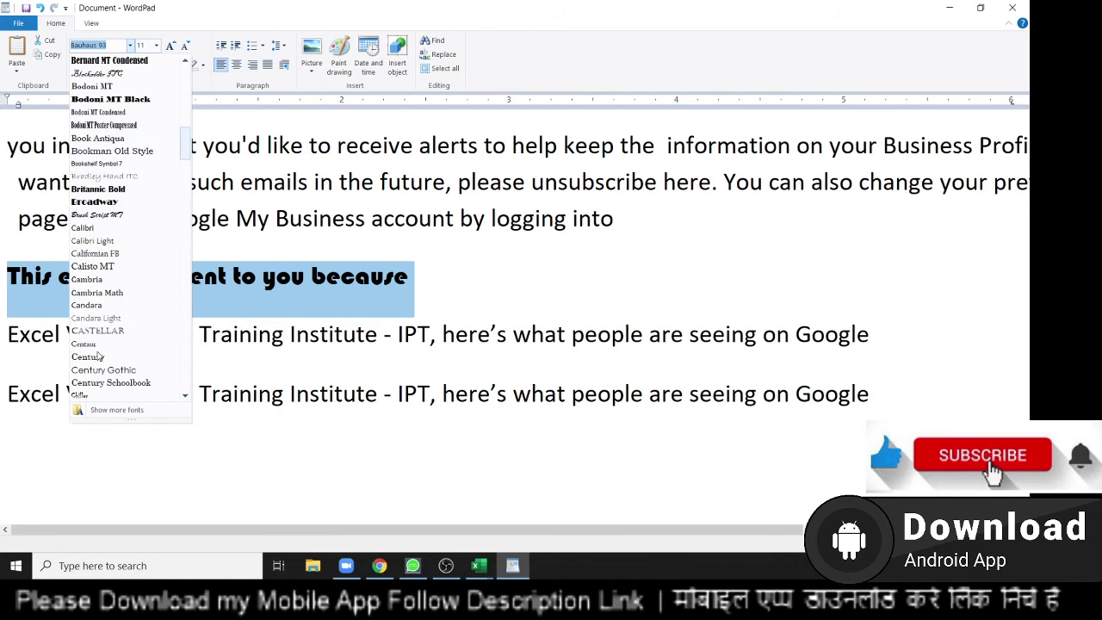
pyautogui.scroll(5, 99, 355)
pyautogui.scroll(5, 99, 354)
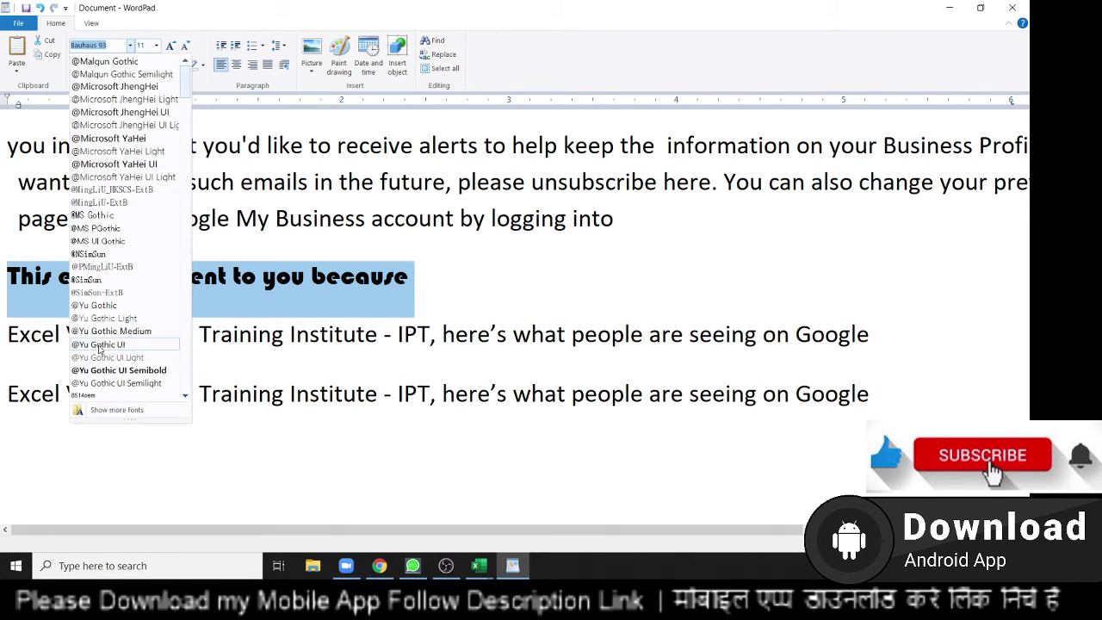
pyautogui.scroll(-3, 100, 348)
pyautogui.scroll(-2, 99, 349)
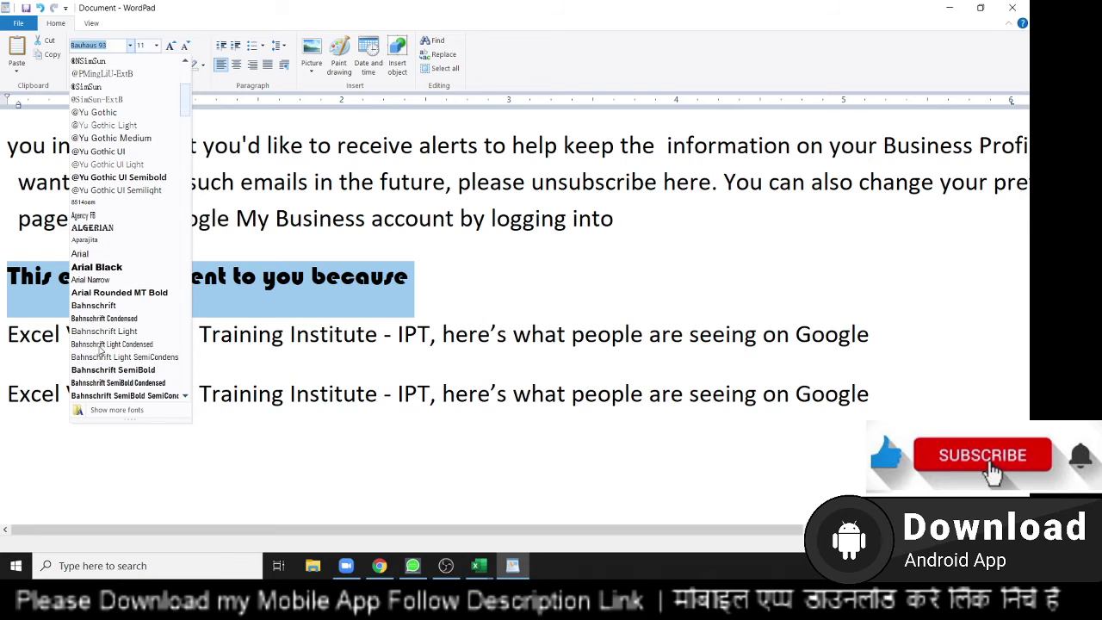
pyautogui.click(110, 257)
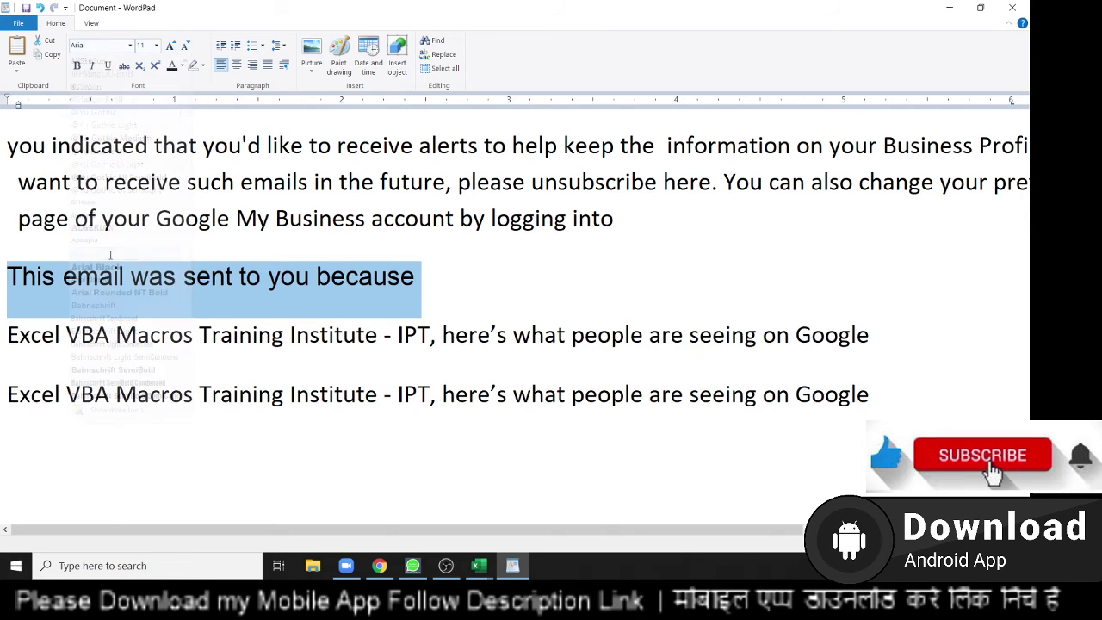
pyautogui.click(204, 339)
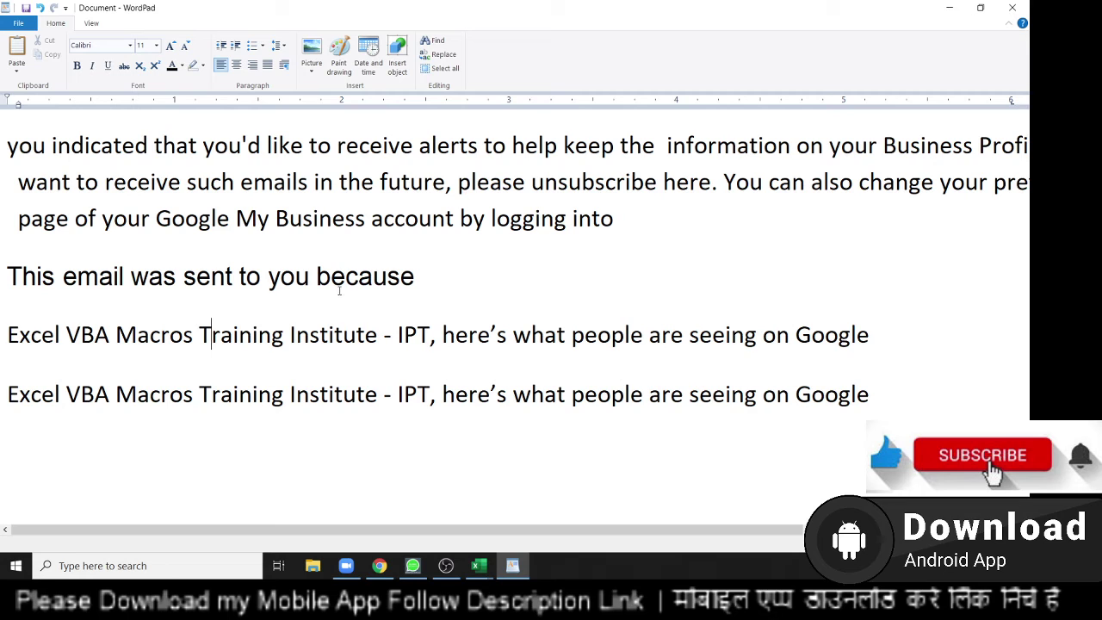
# Step: Format the word 'sent' in the 'This email was sent' line as bold, italic and underlined
pyautogui.doubleClick(211, 276)
pyautogui.click(183, 277)
pyautogui.moveTo(184, 277); pyautogui.dragTo(226, 276)
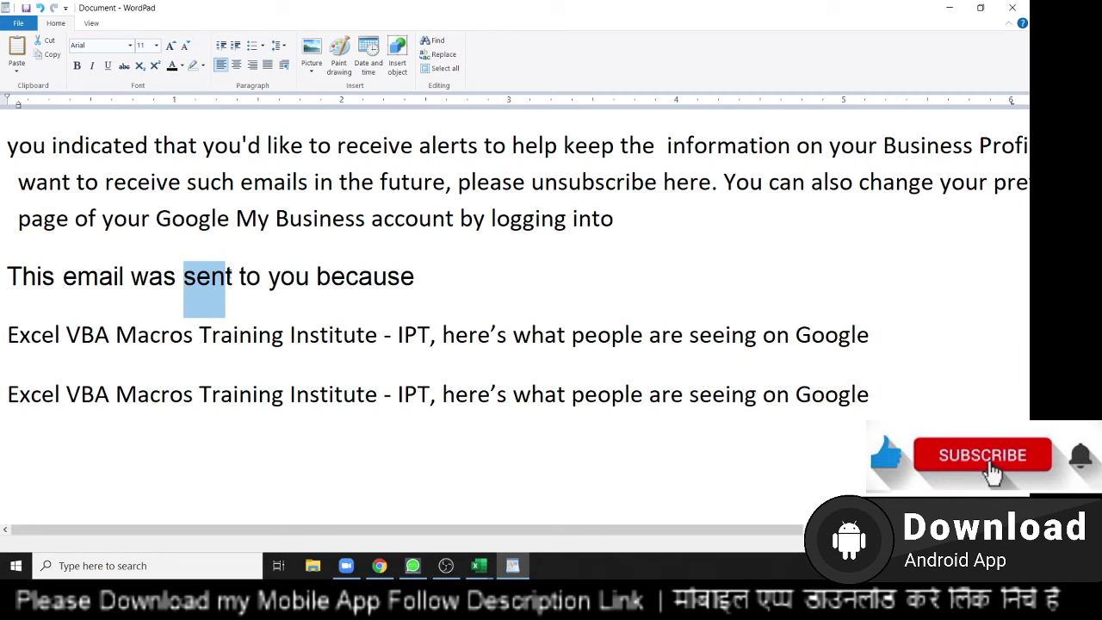
pyautogui.click(76, 66)
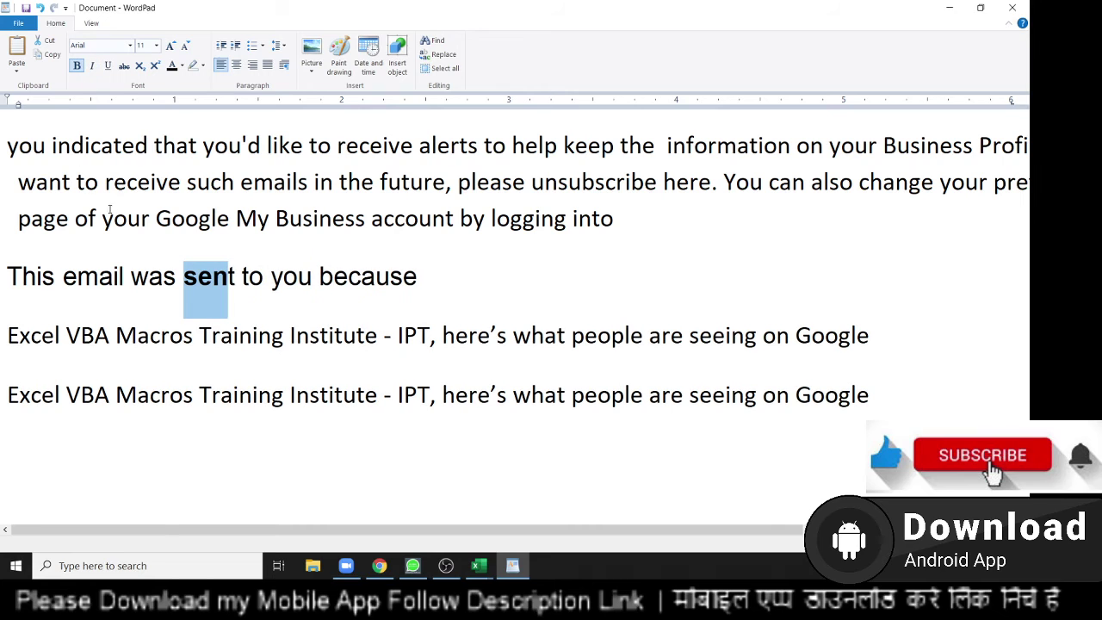
pyautogui.doubleClick(238, 277)
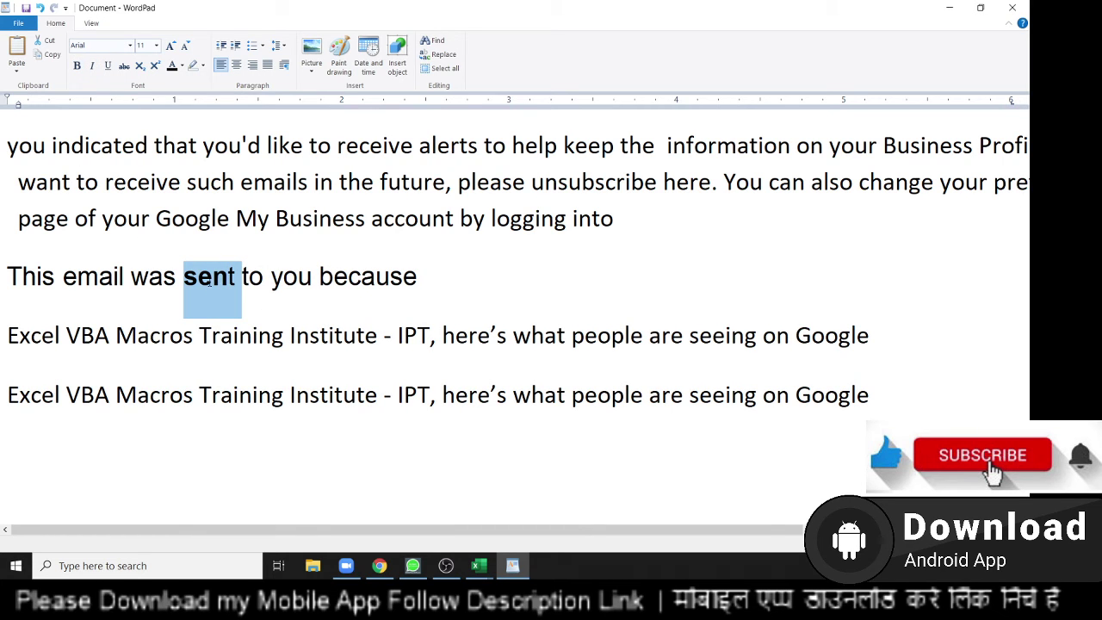
pyautogui.click(77, 67)
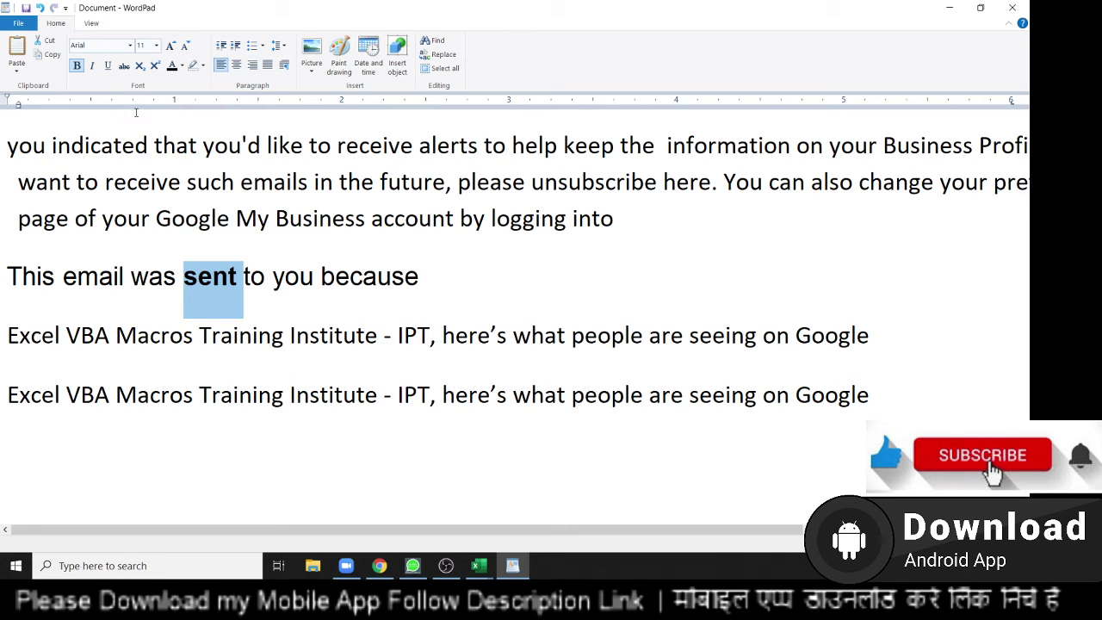
pyautogui.click(93, 66)
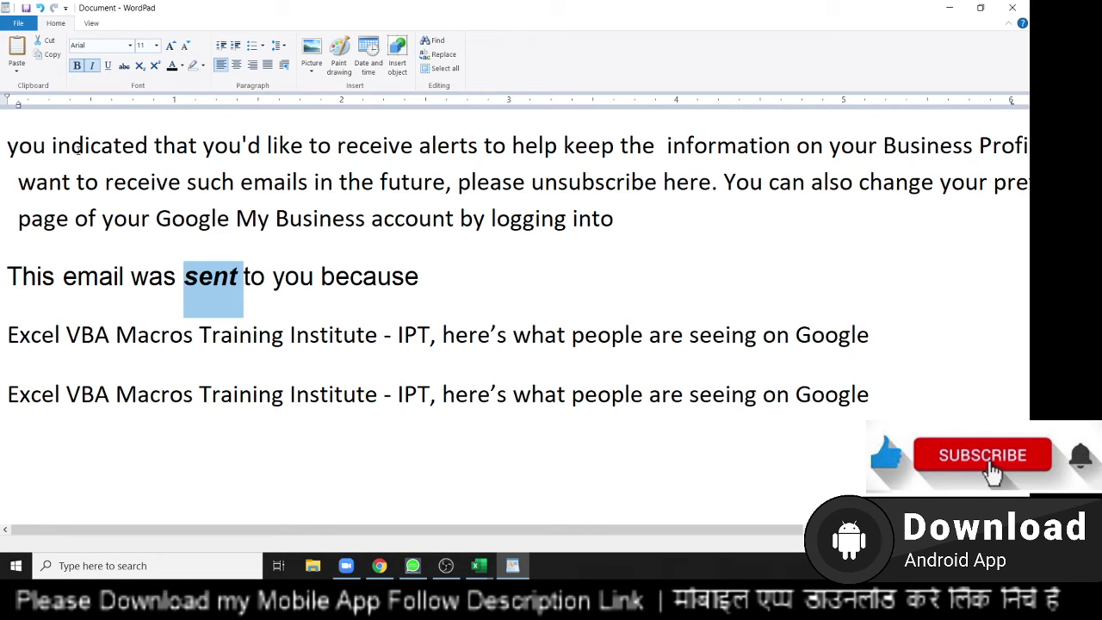
pyautogui.click(109, 67)
# Step: Set the whole 'This email was sent to you because' line to 26 point
pyautogui.moveTo(422, 278); pyautogui.dragTo(46, 264)
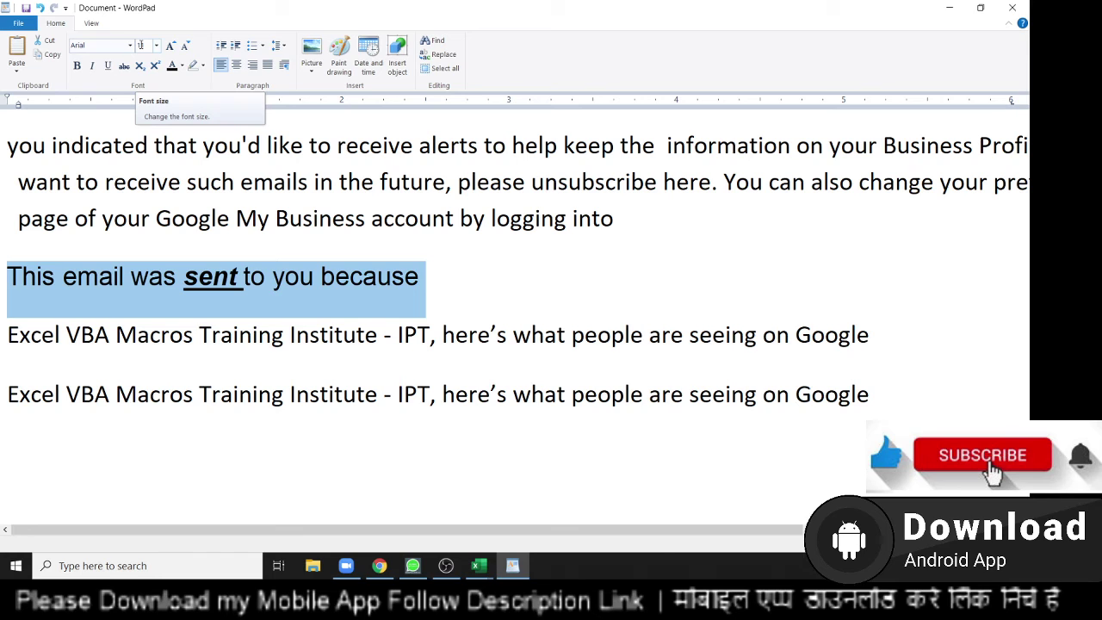
pyautogui.click(157, 46)
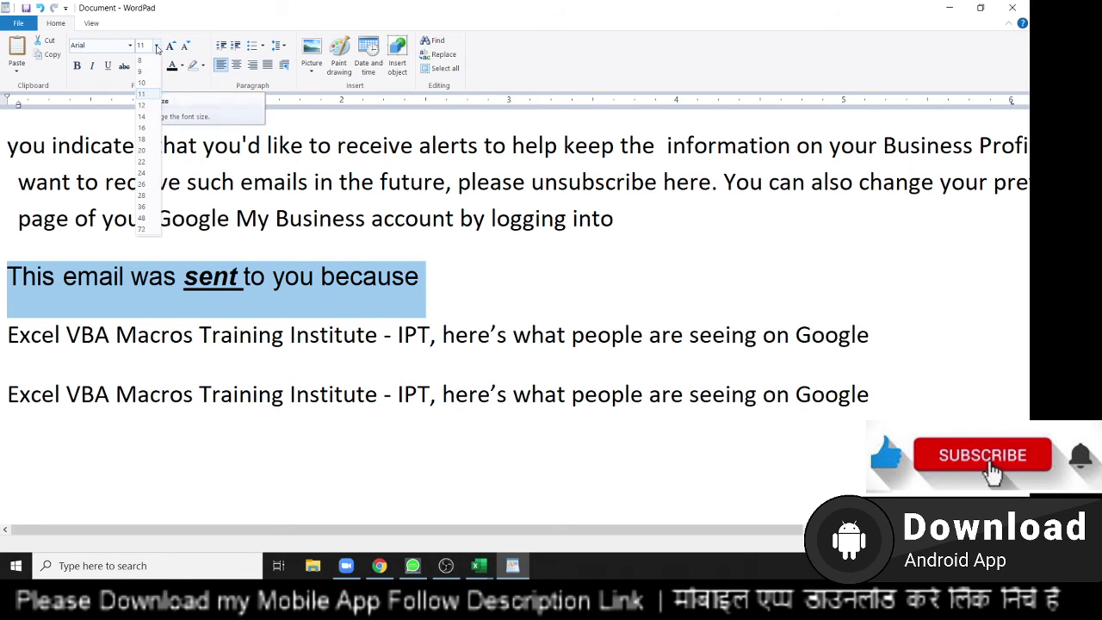
pyautogui.click(156, 185)
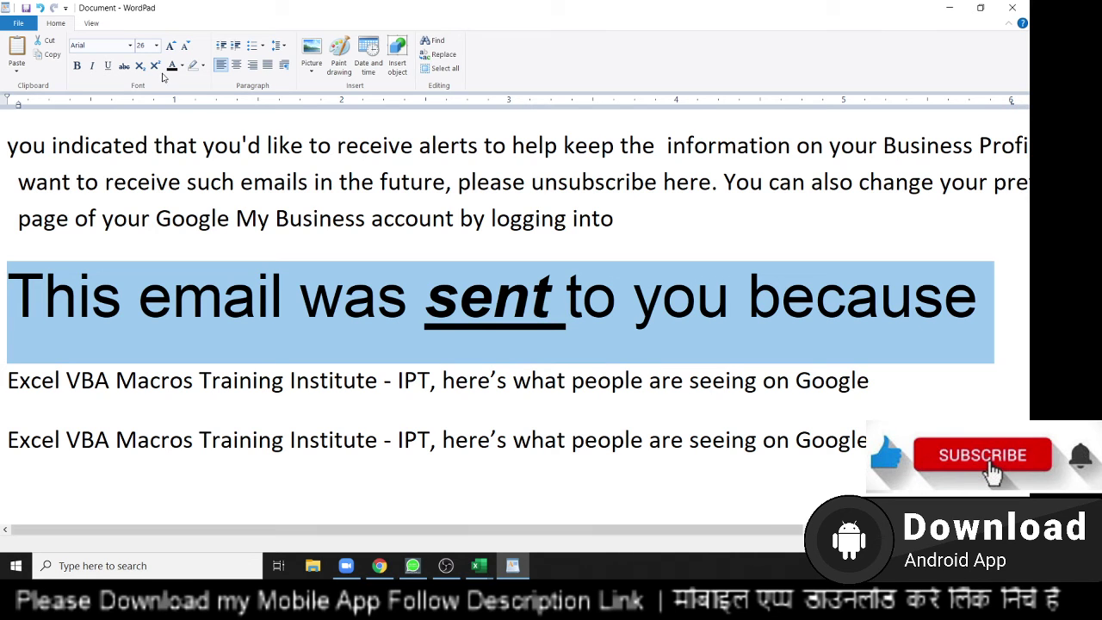
# Step: Adjust the line's size with Grow Font and Shrink Font until it reads 18
pyautogui.click(183, 50)
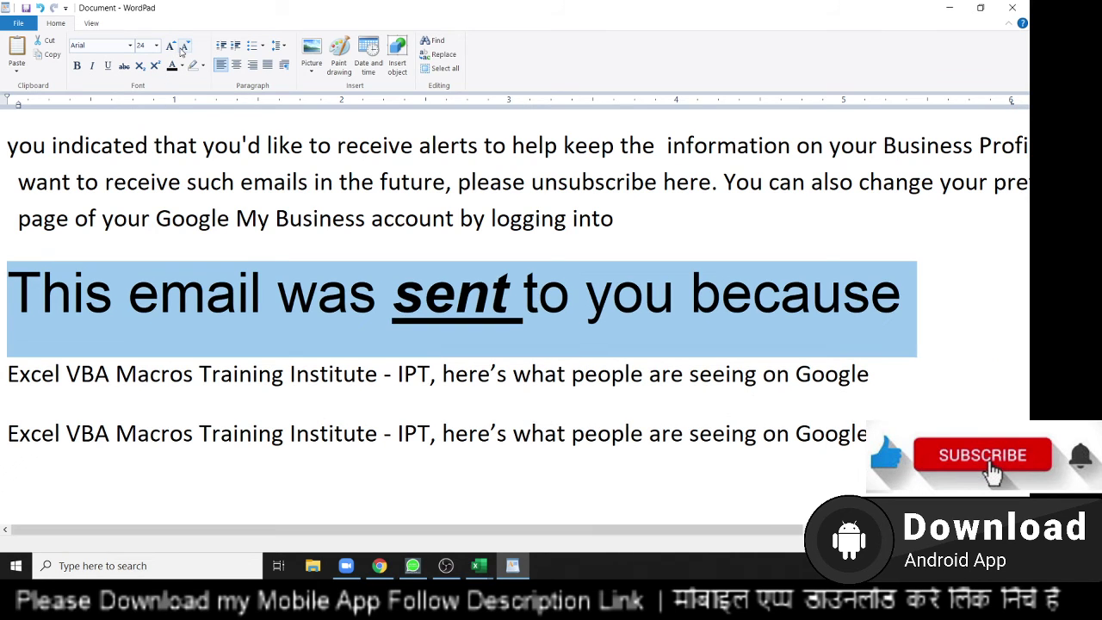
pyautogui.click(182, 50)
pyautogui.click(172, 49)
pyautogui.click(172, 49)
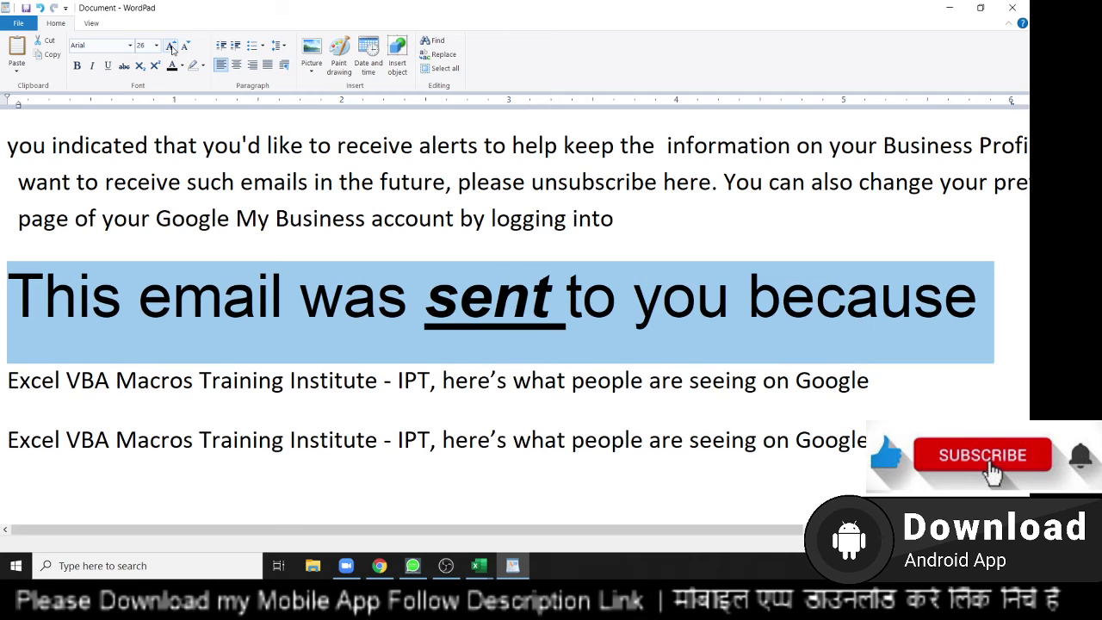
pyautogui.click(187, 49)
pyautogui.click(187, 50)
pyautogui.click(189, 51)
pyautogui.click(189, 51)
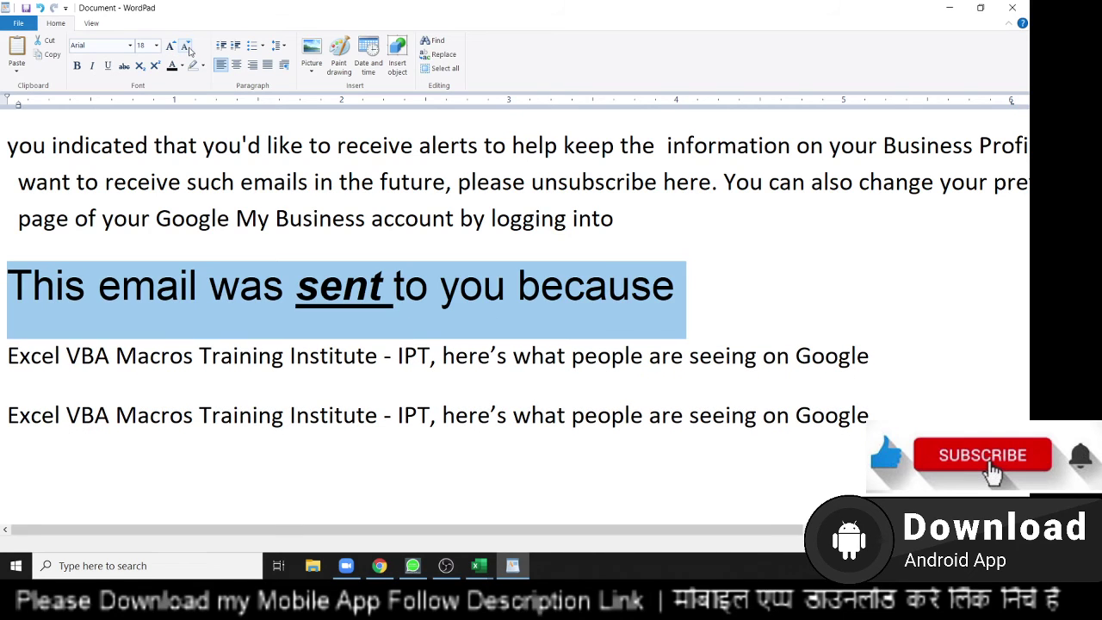
pyautogui.click(187, 51)
pyautogui.click(175, 49)
pyautogui.click(175, 49)
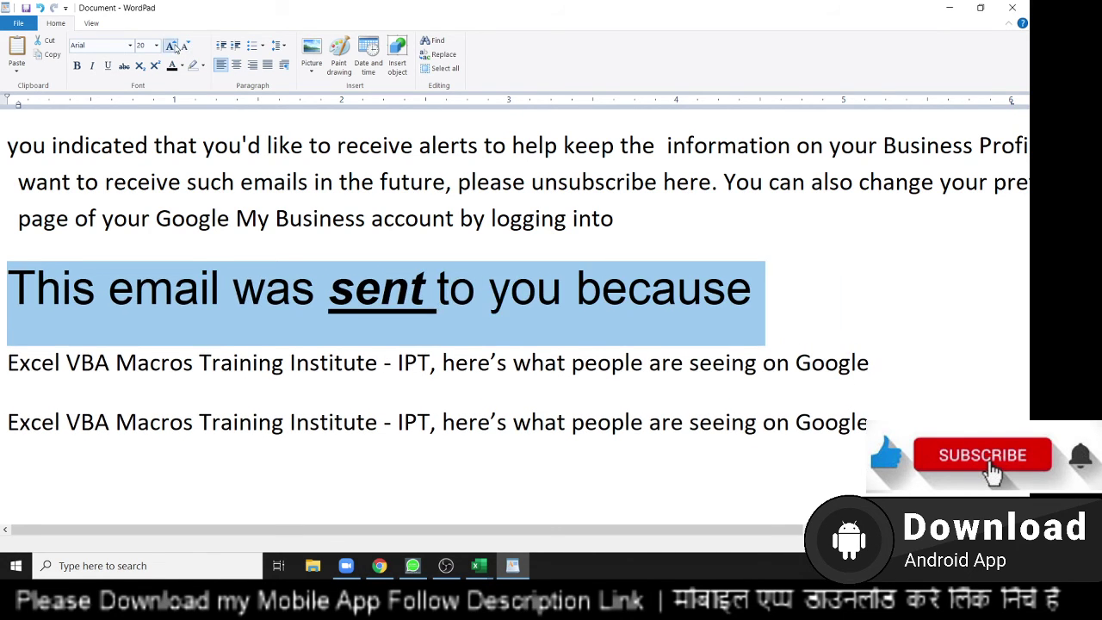
pyautogui.click(175, 49)
pyautogui.click(187, 47)
pyautogui.click(187, 46)
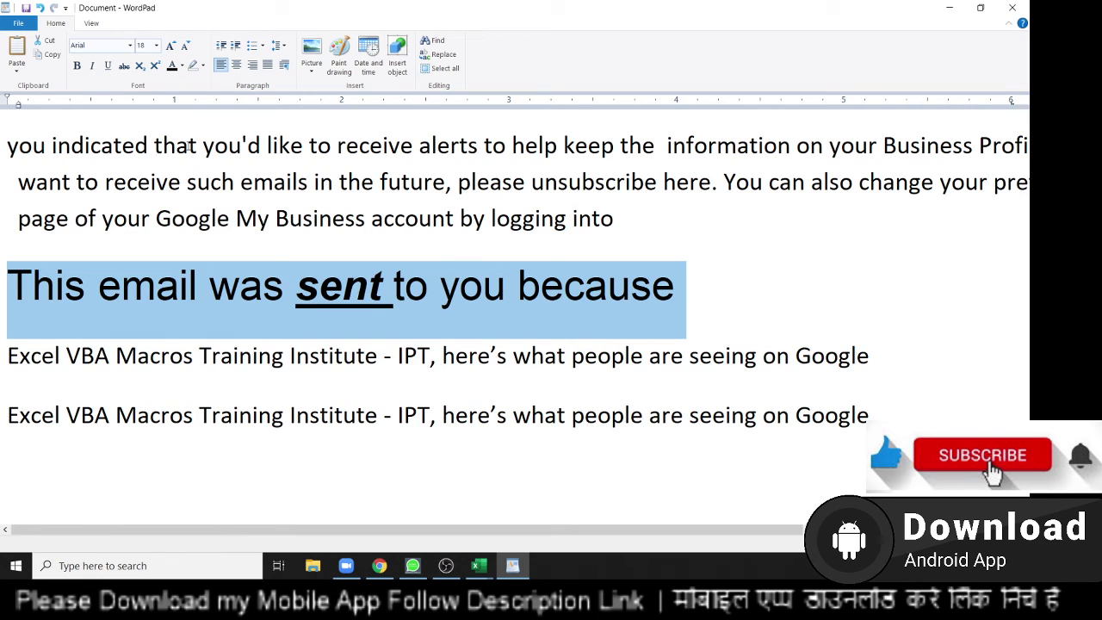
# Step: Strike through the word 'emails' in the footer paragraph
pyautogui.click(292, 356)
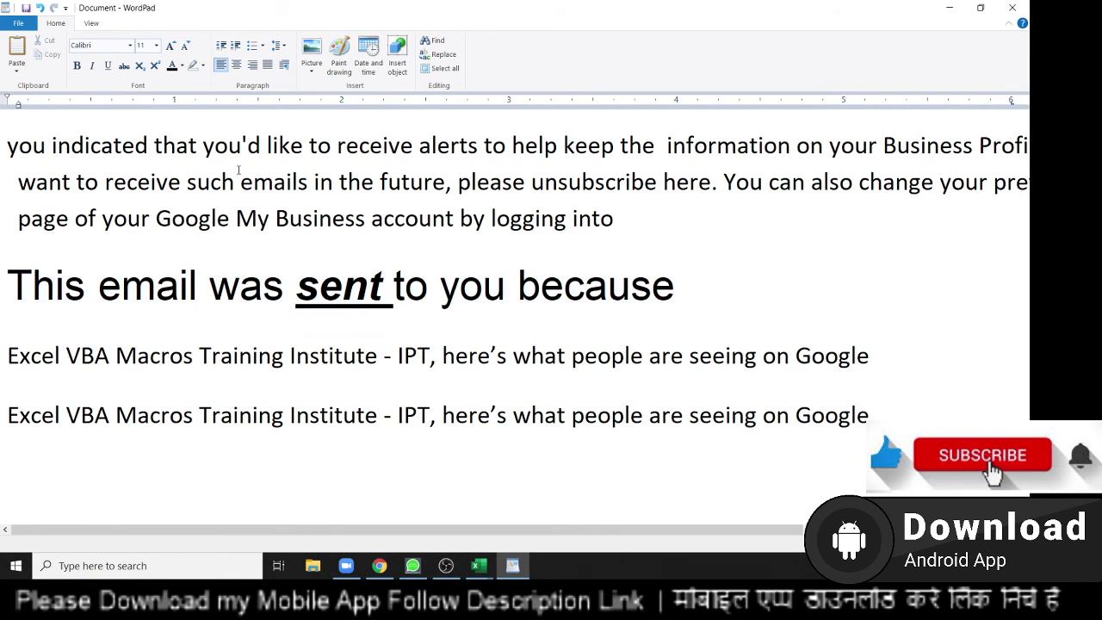
pyautogui.moveTo(240, 183); pyautogui.dragTo(307, 182)
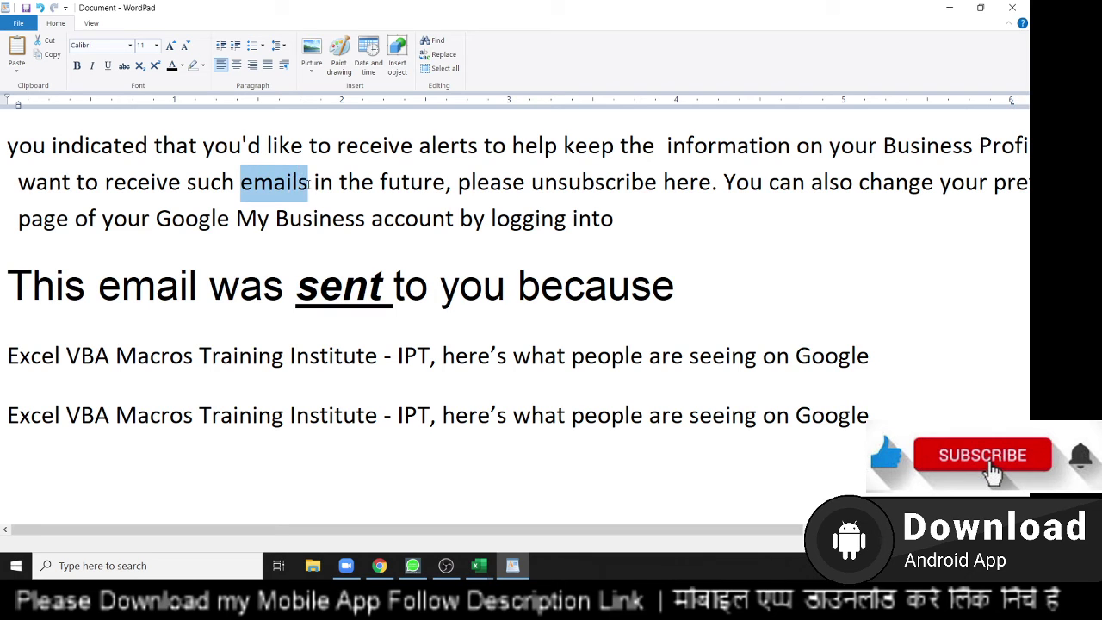
pyautogui.click(125, 67)
# Step: Set the text colour of 'emails' to red
pyautogui.click(182, 68)
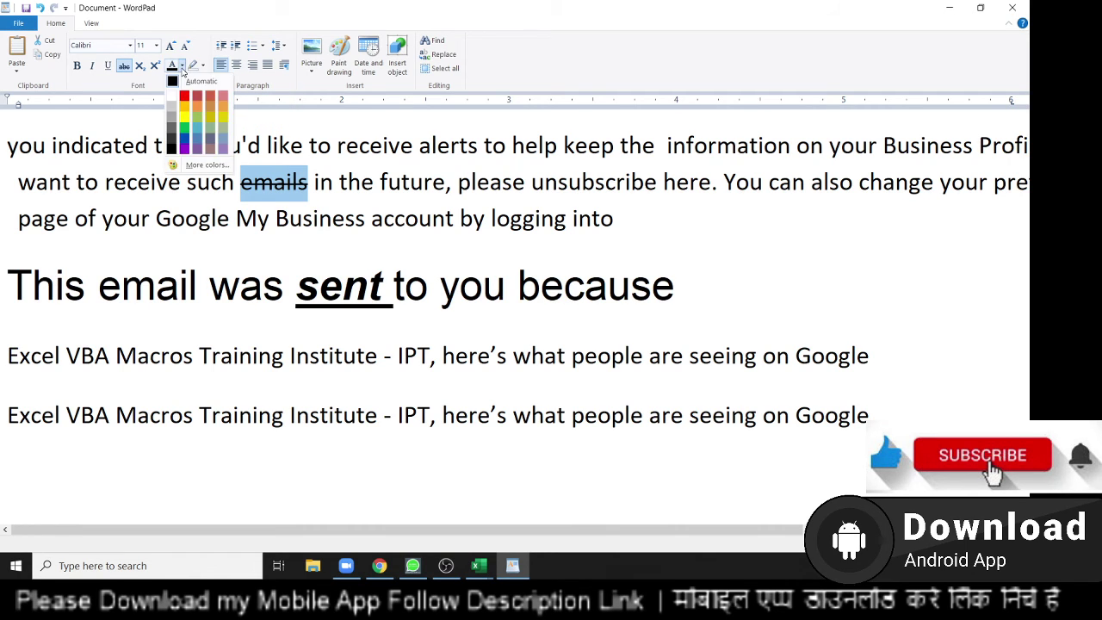
pyautogui.click(184, 97)
pyautogui.click(275, 241)
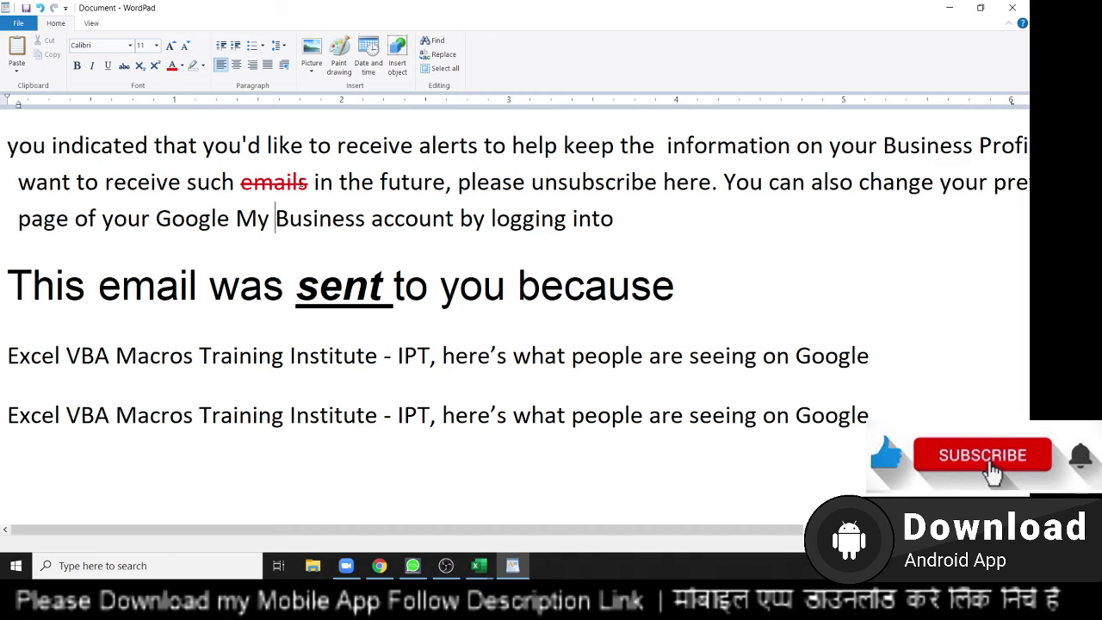
pyautogui.doubleClick(288, 183)
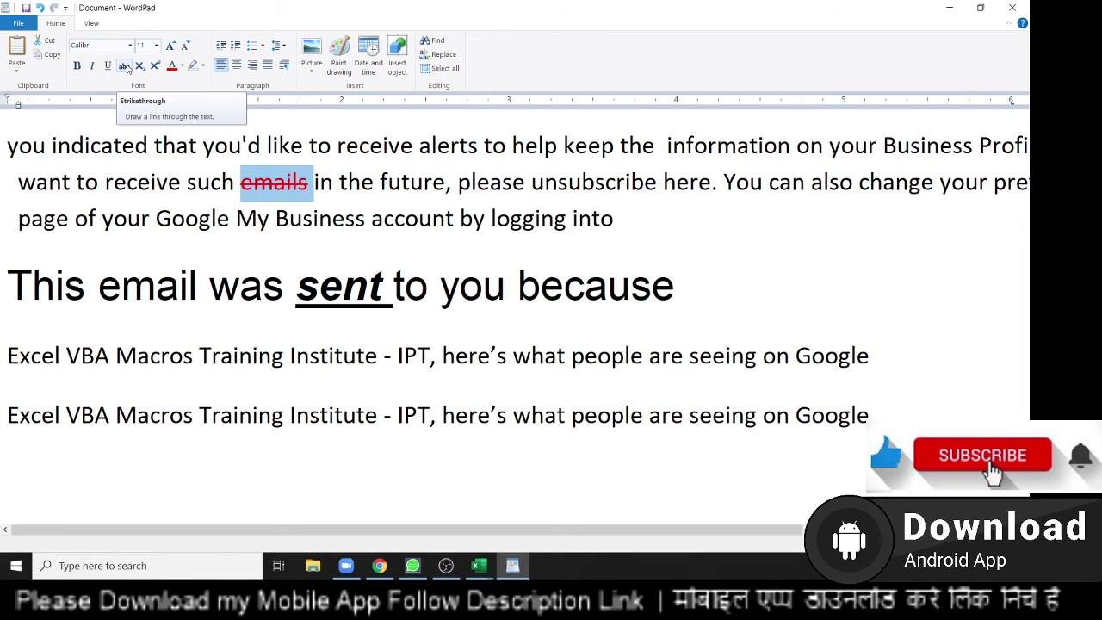
# Step: Add a '102' line below the heading with the final 2 in superscript, giving 10²
pyautogui.click(405, 293)
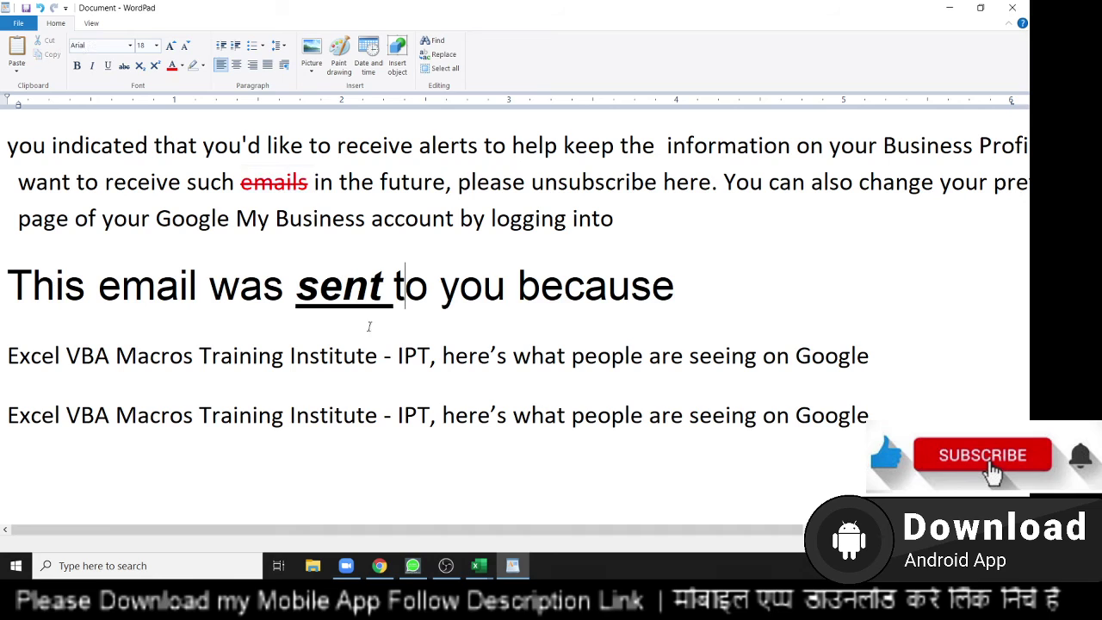
pyautogui.click(55, 327)
pyautogui.click(723, 293)
pyautogui.press('Return')
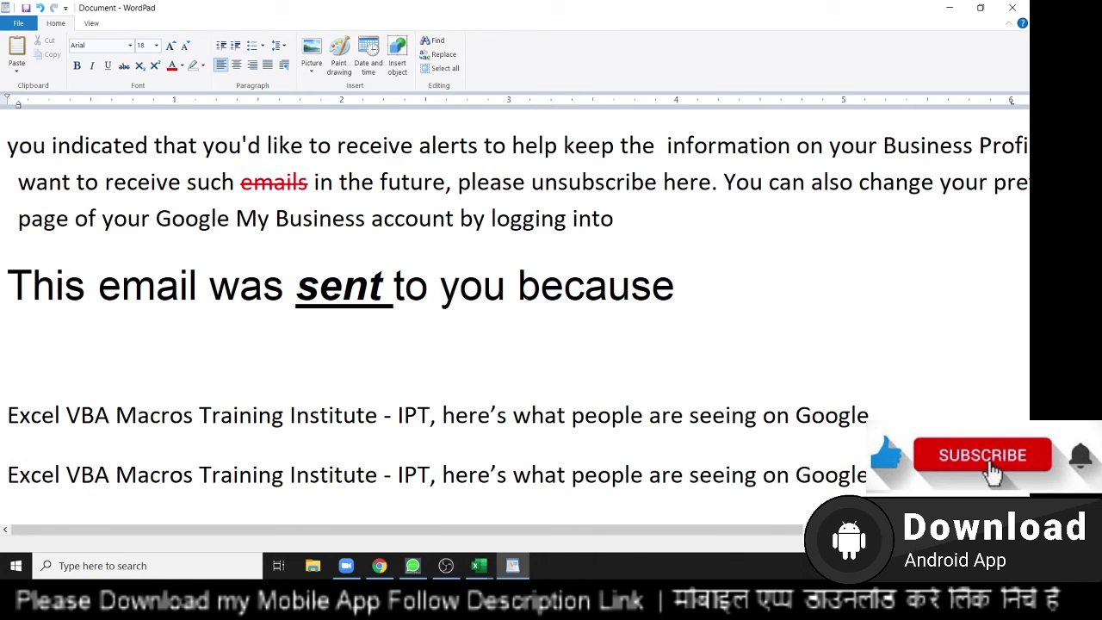
pyautogui.write('102')
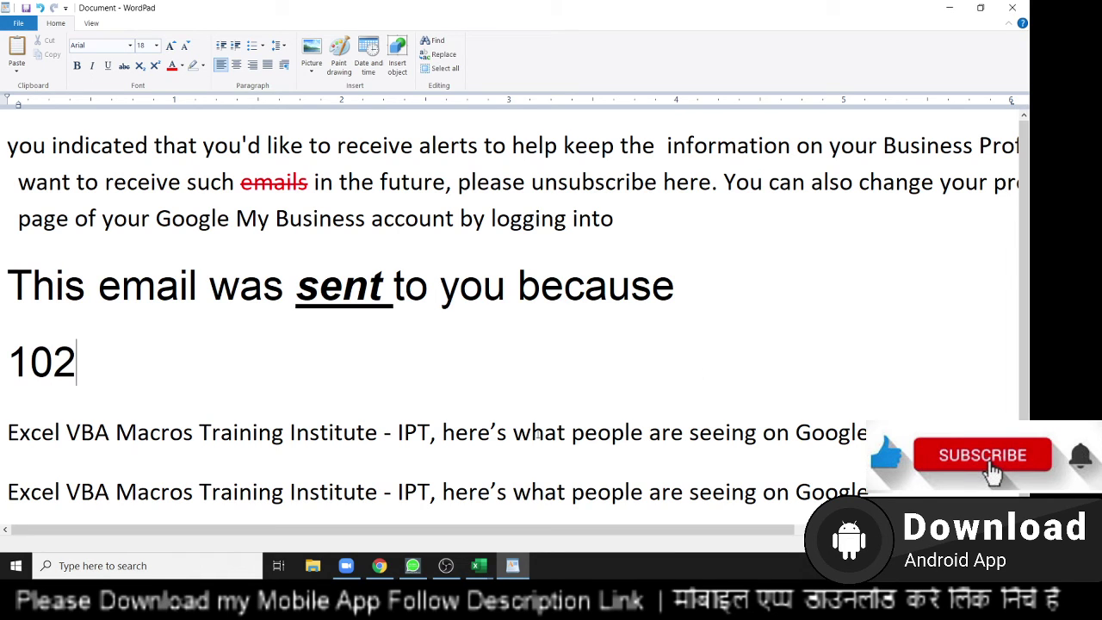
pyautogui.click(54, 360)
pyautogui.moveTo(54, 360); pyautogui.dragTo(77, 360)
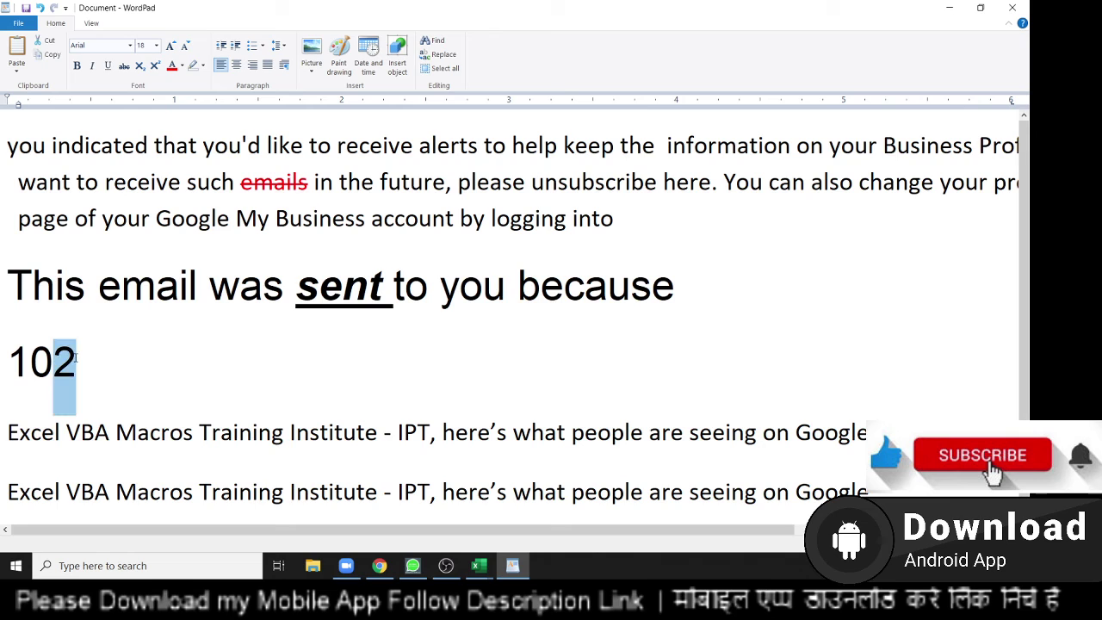
pyautogui.click(155, 69)
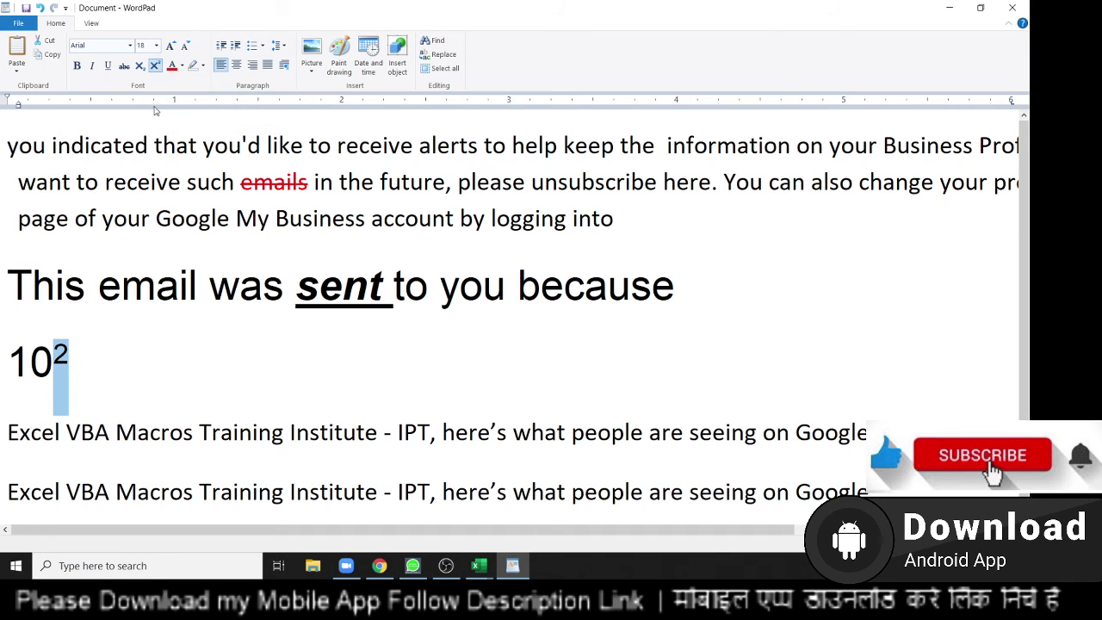
pyautogui.click(123, 360)
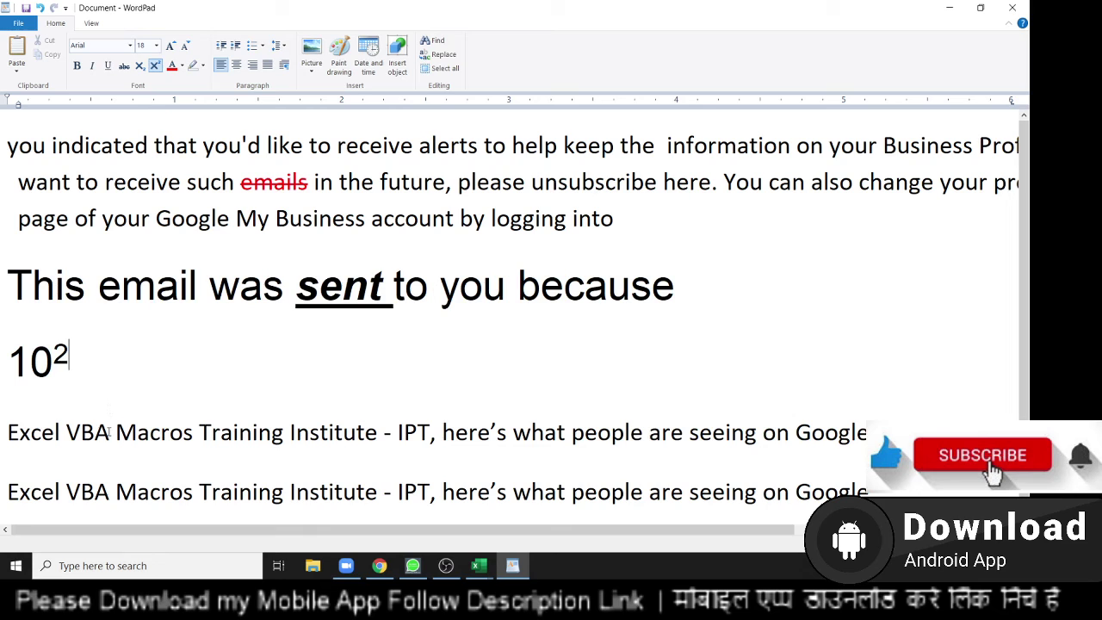
# Step: Add an 'H2O' line below 10² with the 2 in subscript, giving H₂O
pyautogui.click(50, 412)
pyautogui.press('Right')
pyautogui.press('Return')
pyautogui.write('H')
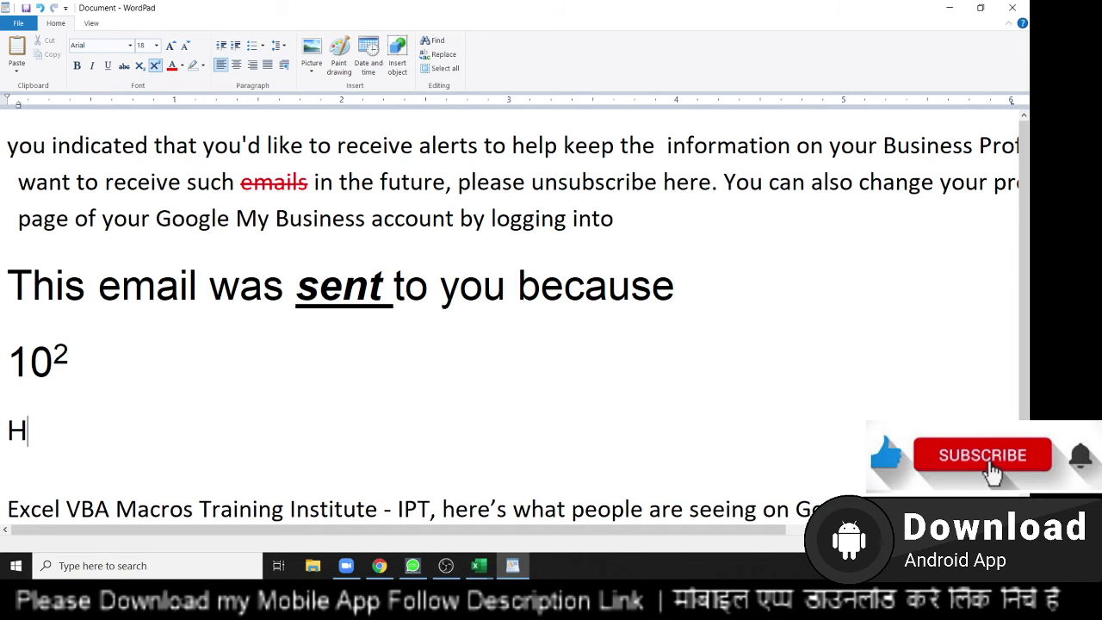
pyautogui.write('2O')
pyautogui.moveTo(27, 431); pyautogui.dragTo(43, 431)
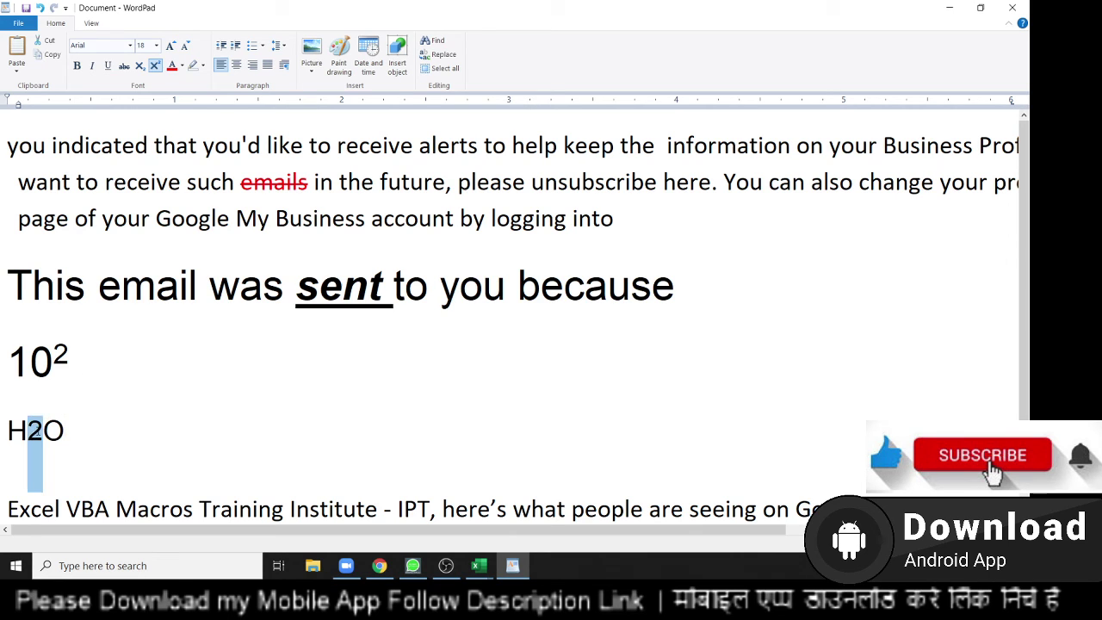
pyautogui.click(139, 66)
pyautogui.click(192, 387)
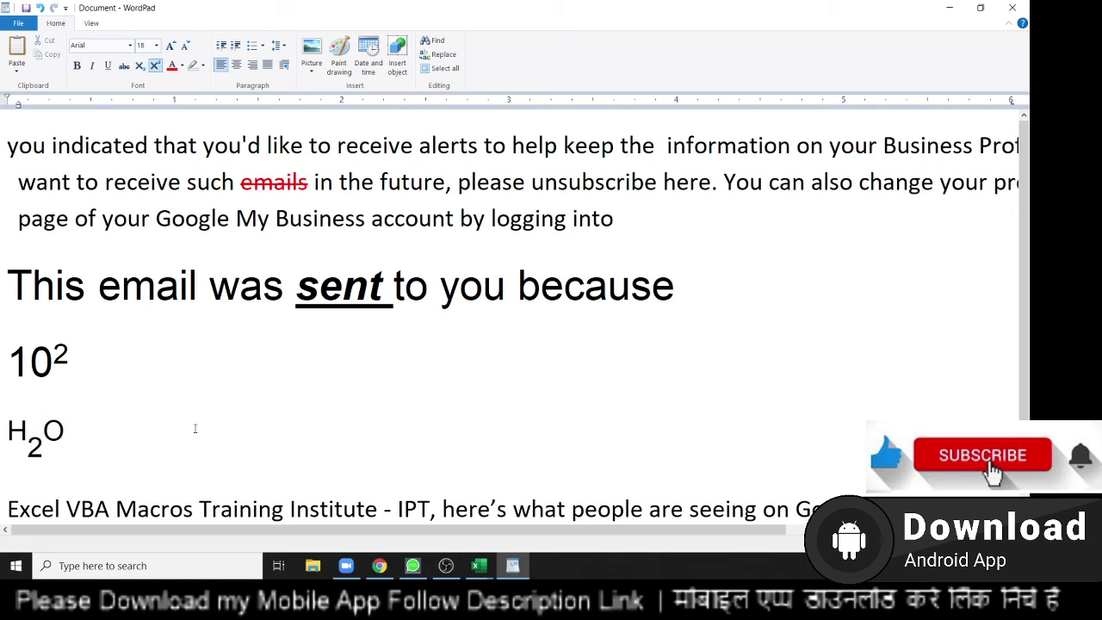
pyautogui.scroll(-2, 215, 249)
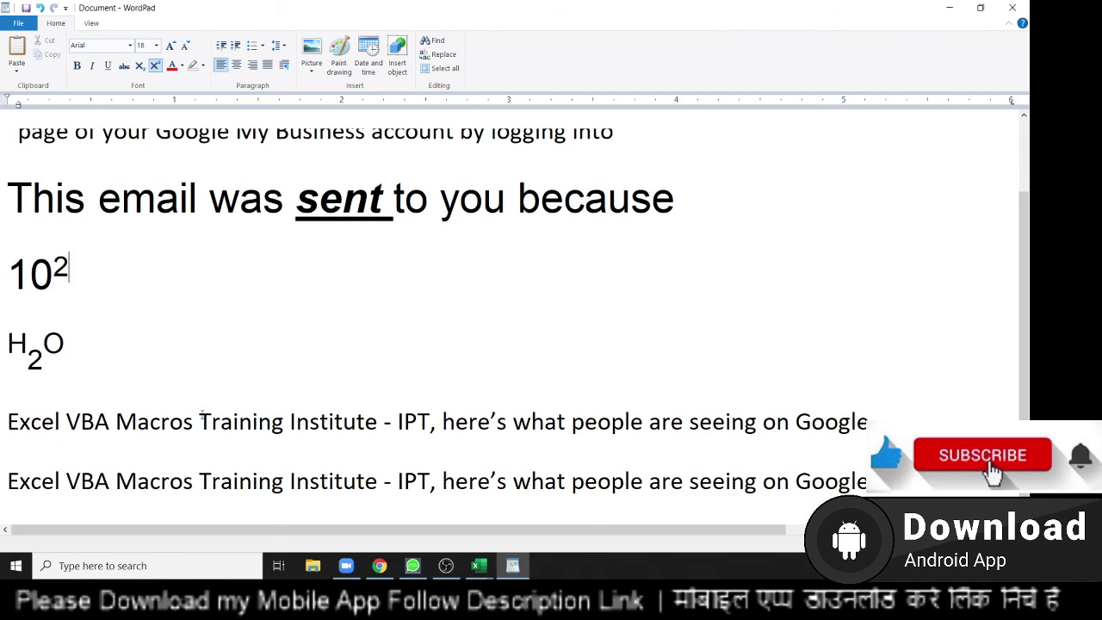
# Step: Select the 'Training Institute' text and browse the text and highlight colour menus without applying
pyautogui.moveTo(200, 421); pyautogui.dragTo(380, 417)
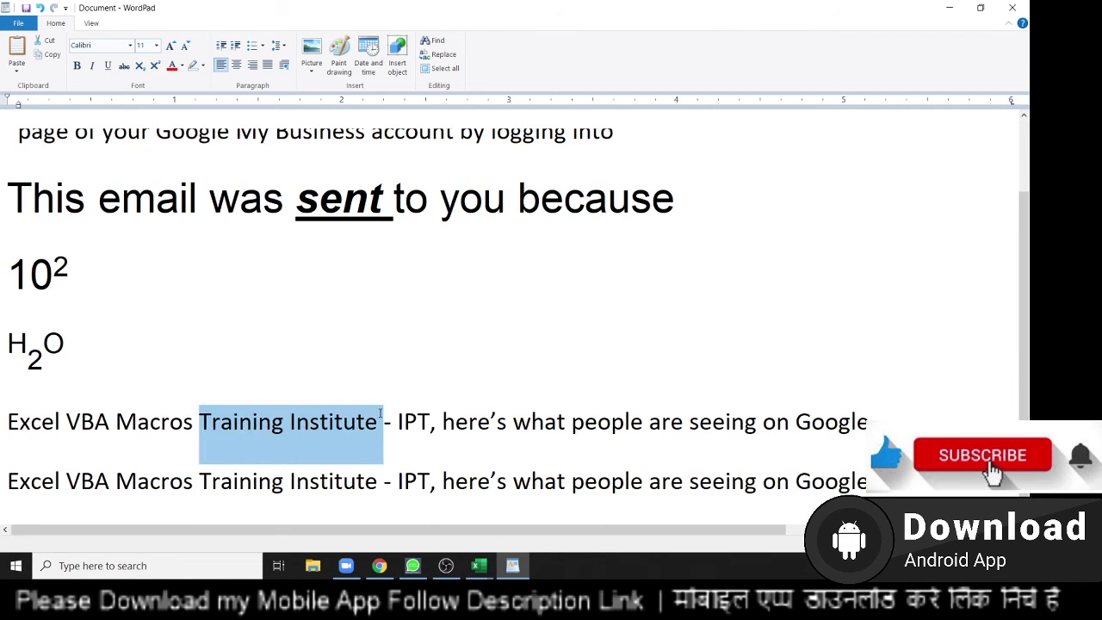
pyautogui.click(182, 67)
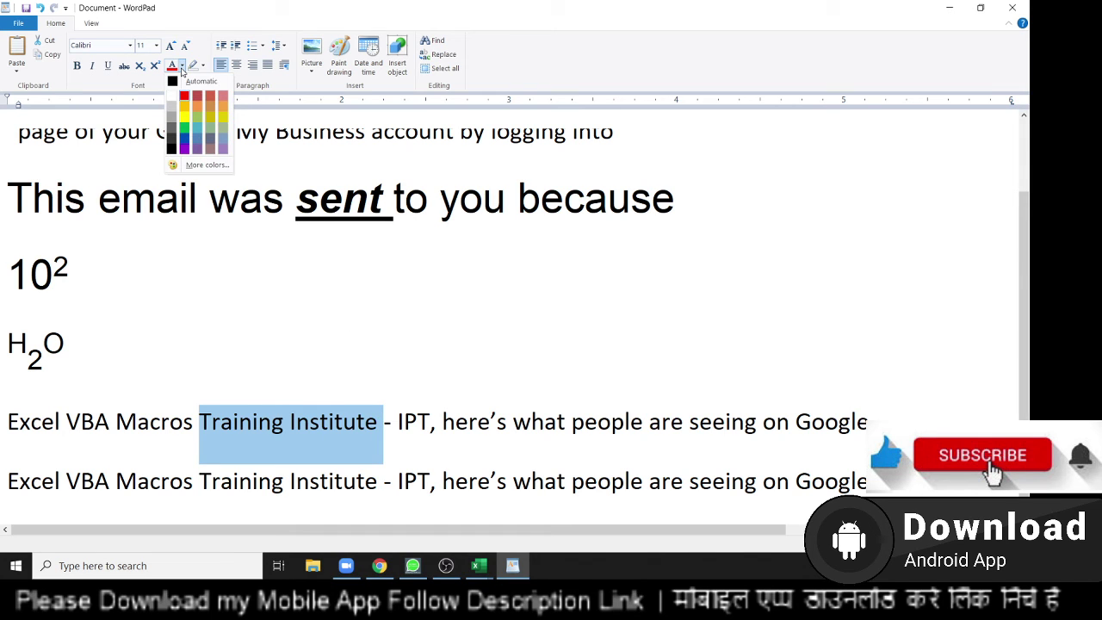
pyautogui.click(182, 69)
pyautogui.click(202, 68)
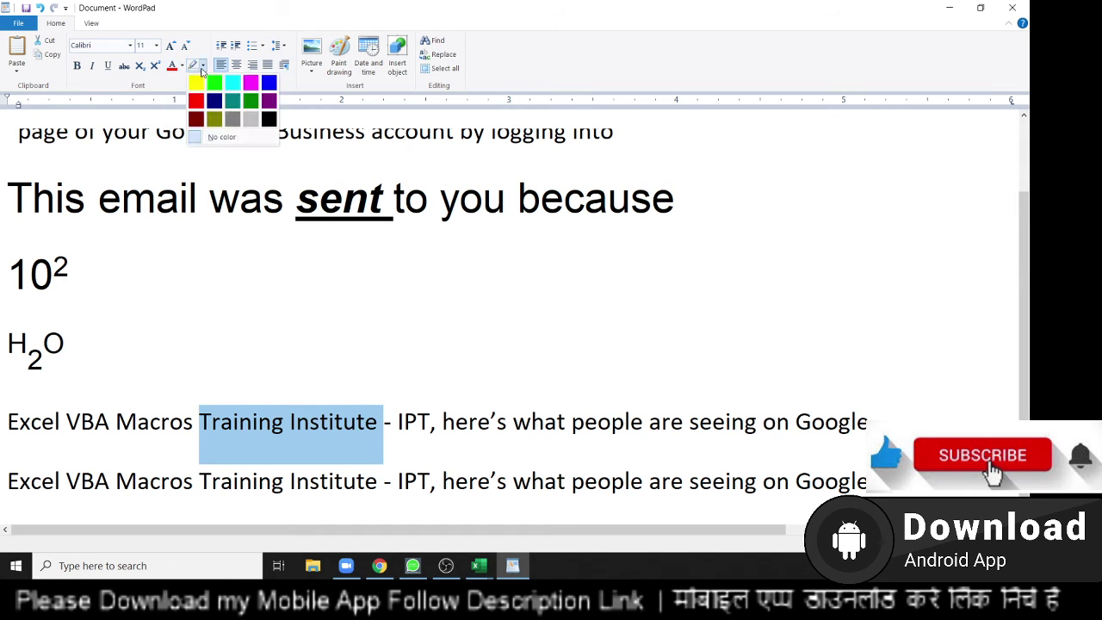
pyautogui.press('Escape')
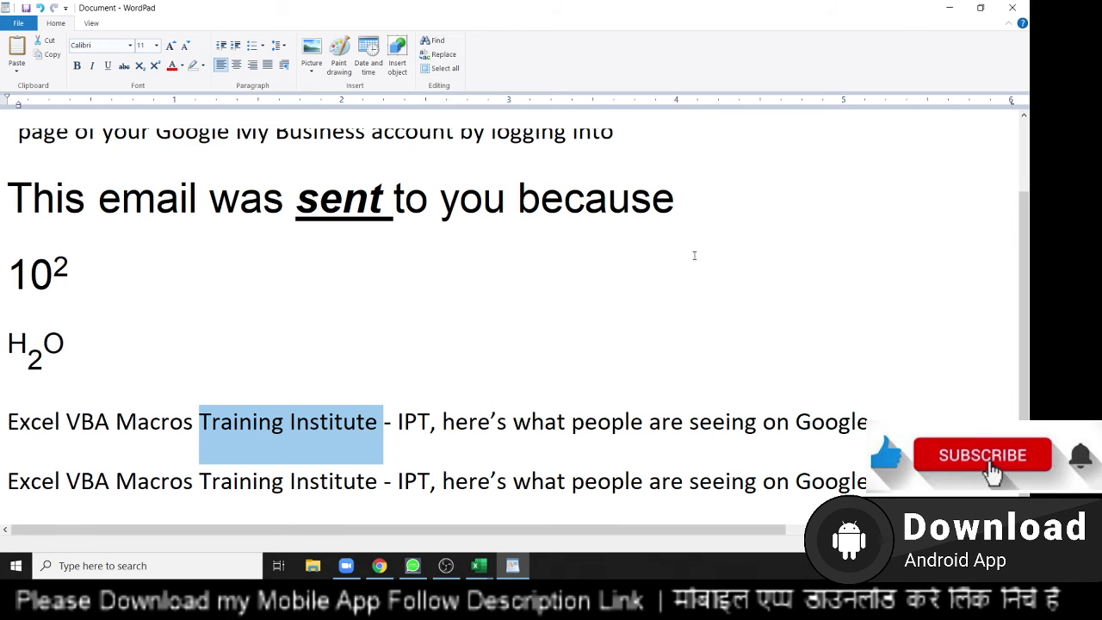
# Step: Highlight the whole 'This email was sent to you because' line in yellow
pyautogui.moveTo(689, 211); pyautogui.dragTo(58, 200)
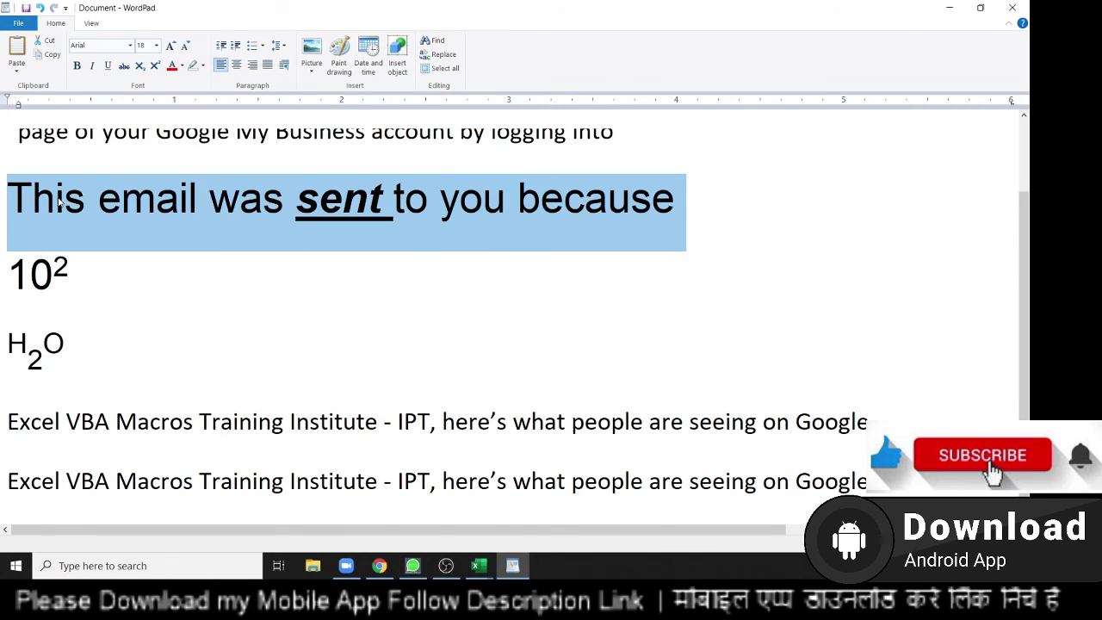
pyautogui.click(203, 67)
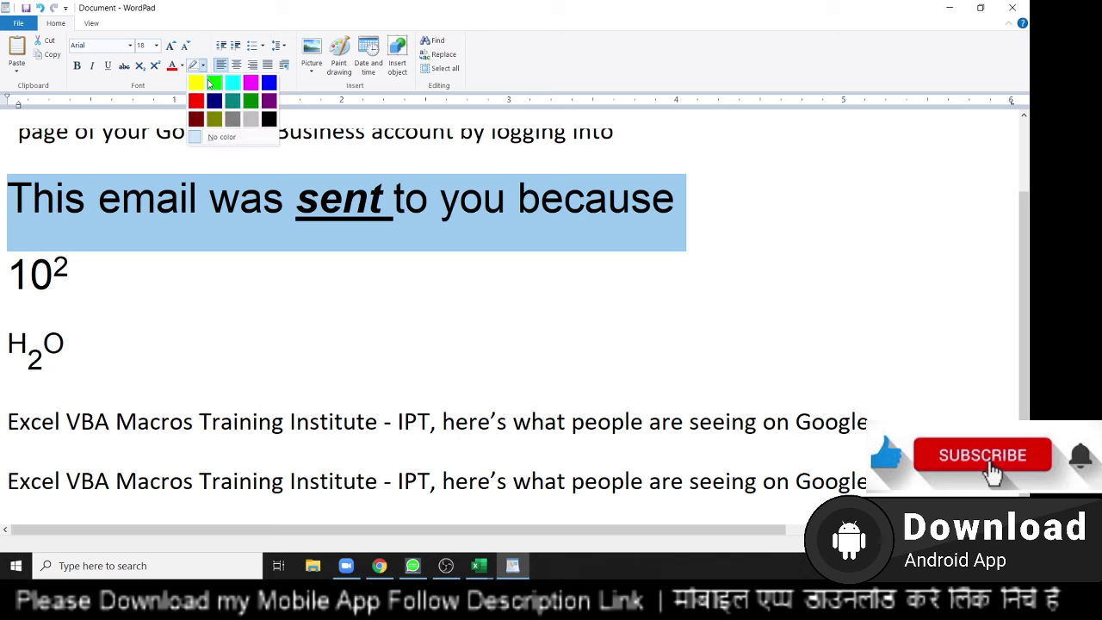
pyautogui.click(217, 82)
pyautogui.click(309, 369)
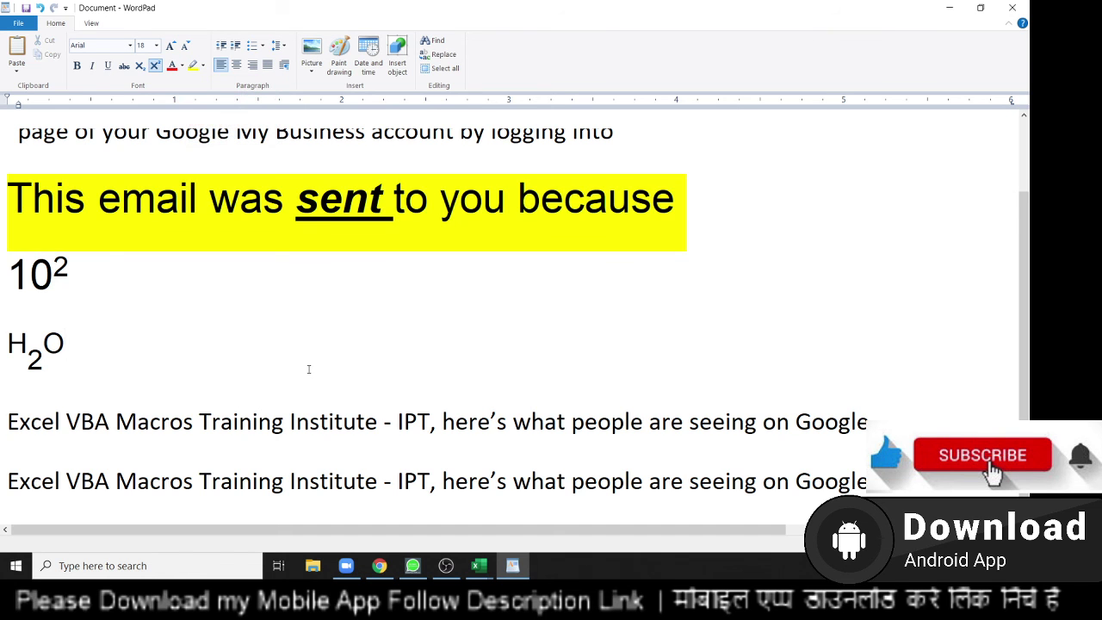
pyautogui.scroll(2, 310, 370)
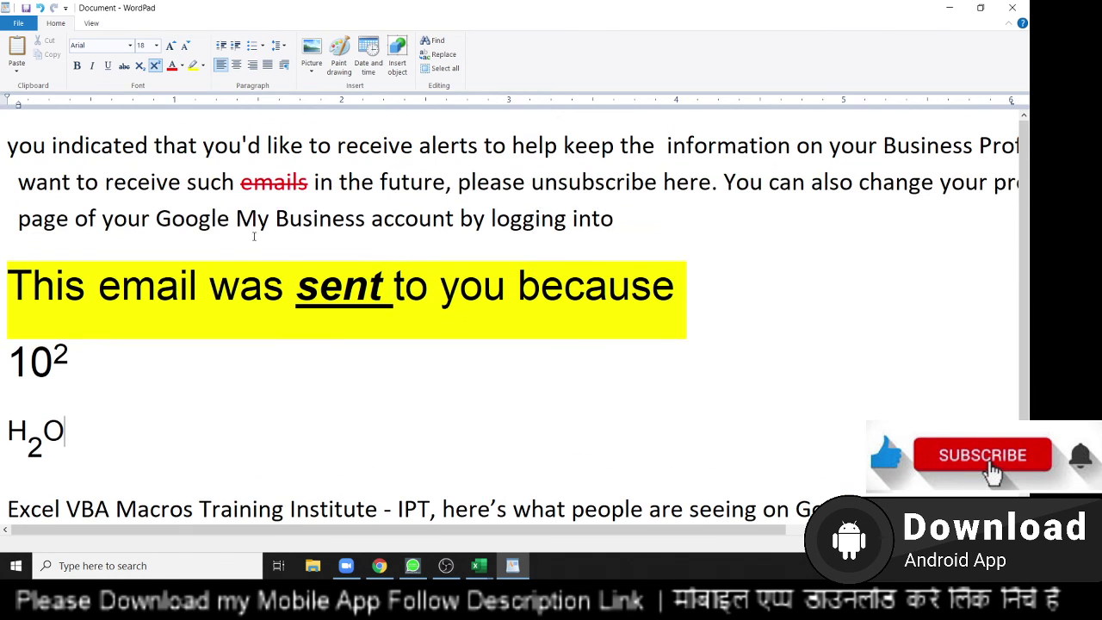
pyautogui.click(204, 66)
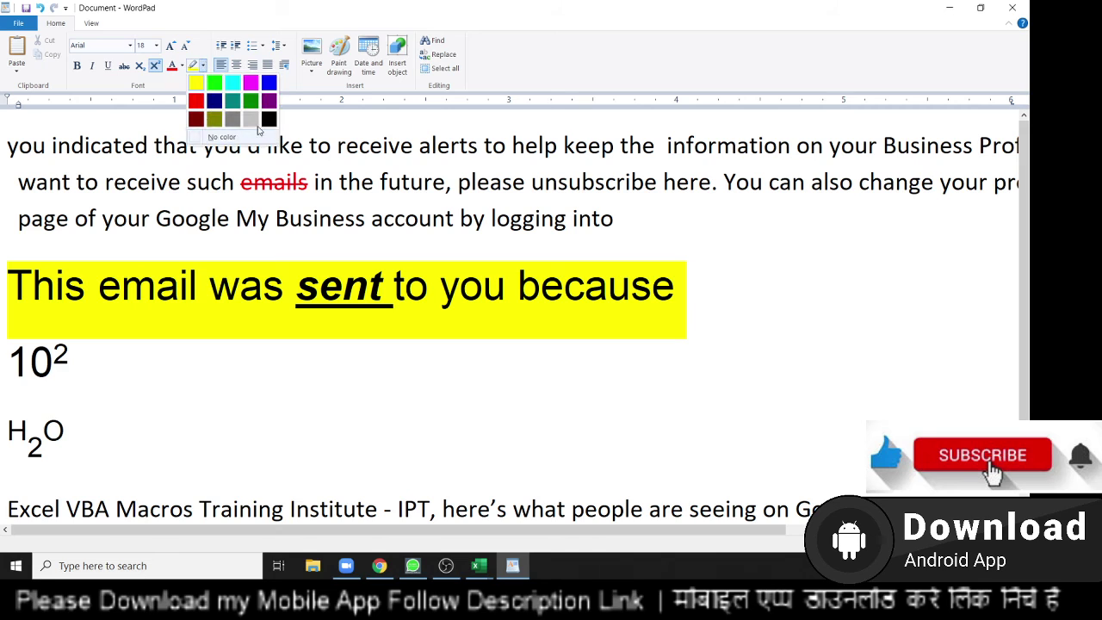
pyautogui.click(145, 233)
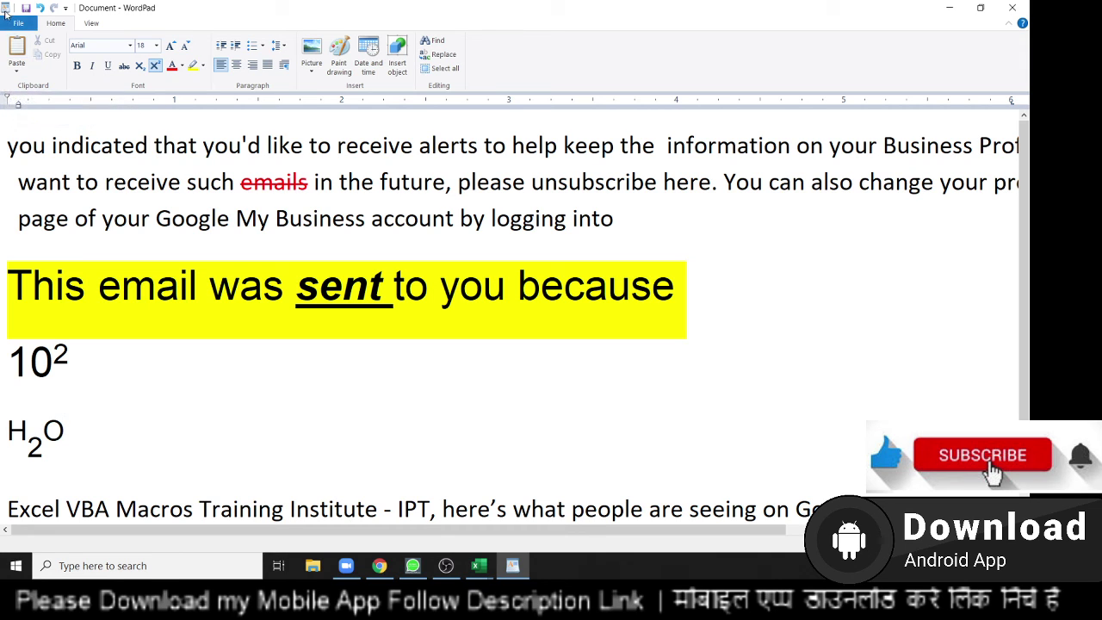
pyautogui.click(18, 24)
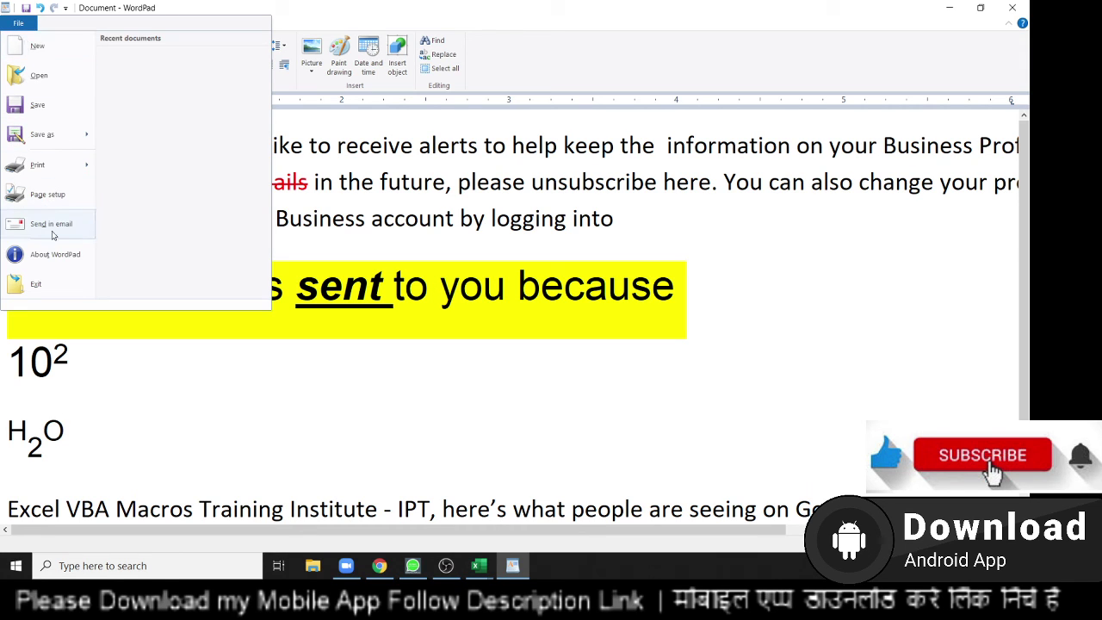
pyautogui.click(366, 191)
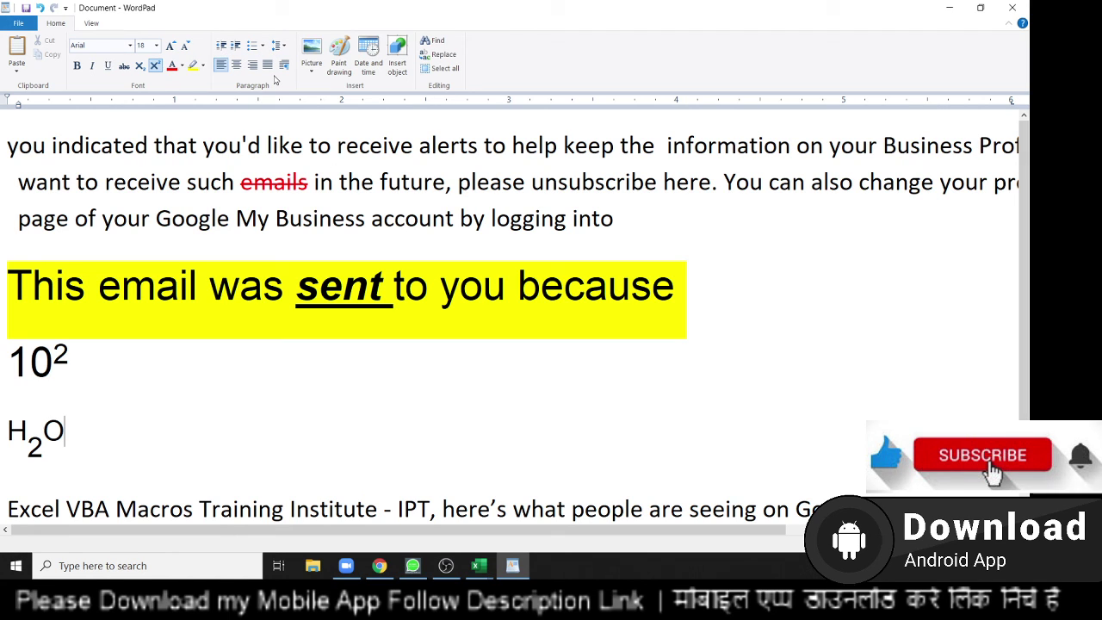
# Step: Hide WordPad to the desktop with Win+D and bring OBS Studio to the front
pyautogui.press('super+d')
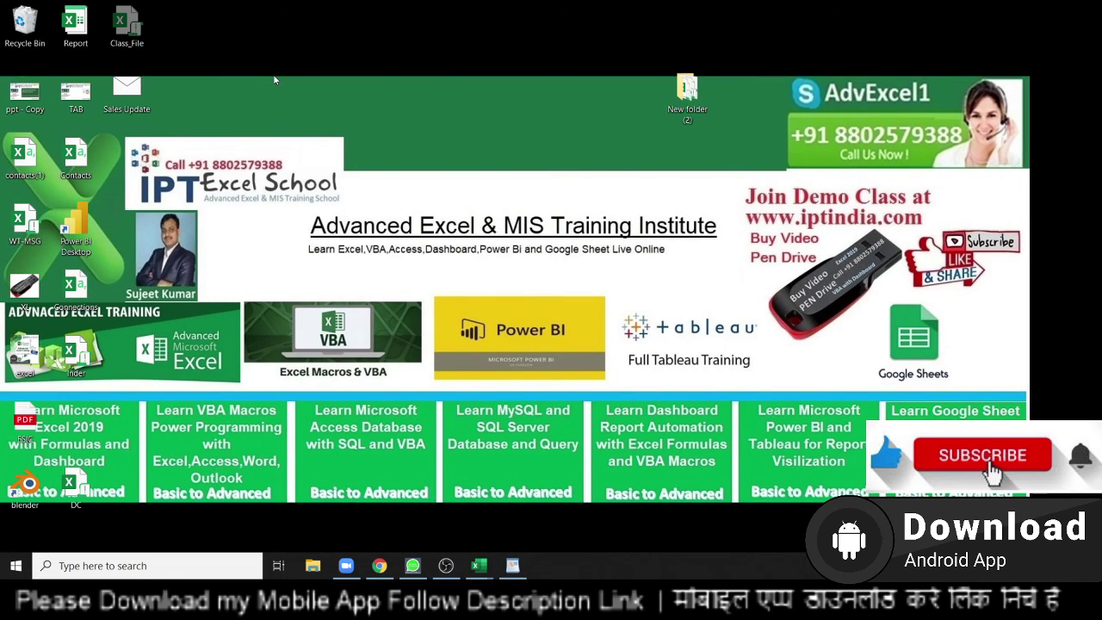
pyautogui.press('super+d')
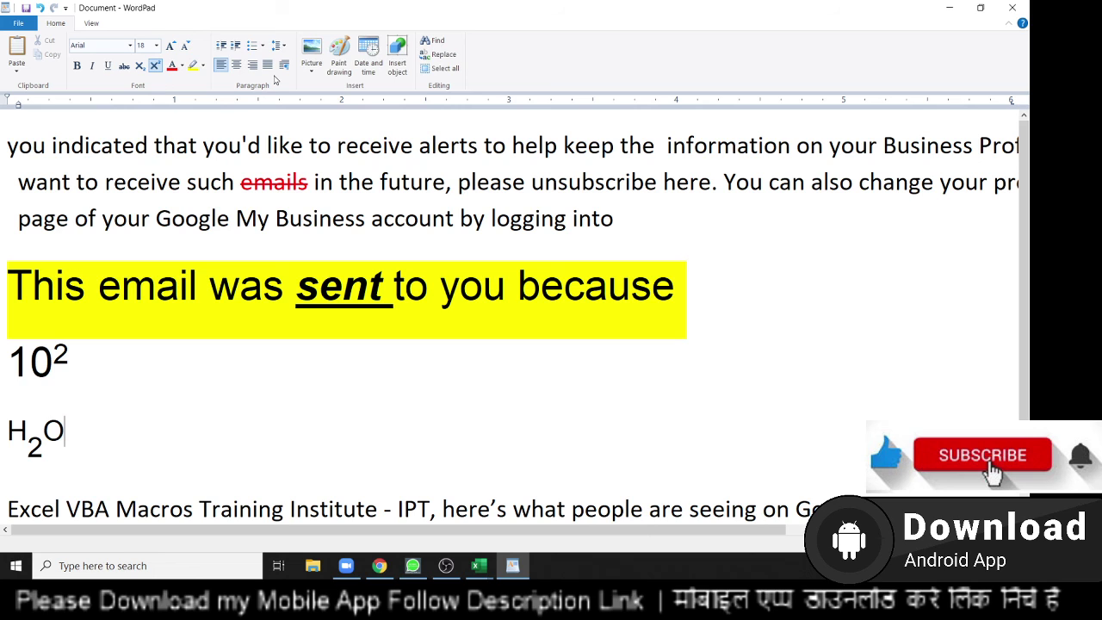
pyautogui.press('super+d')
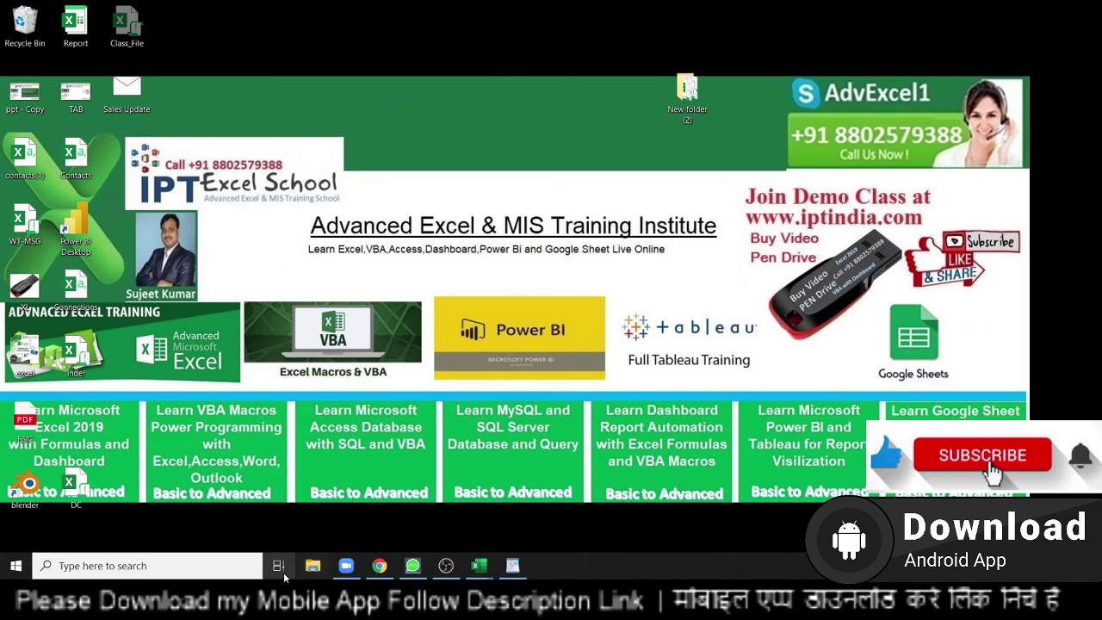
pyautogui.click(445, 566)
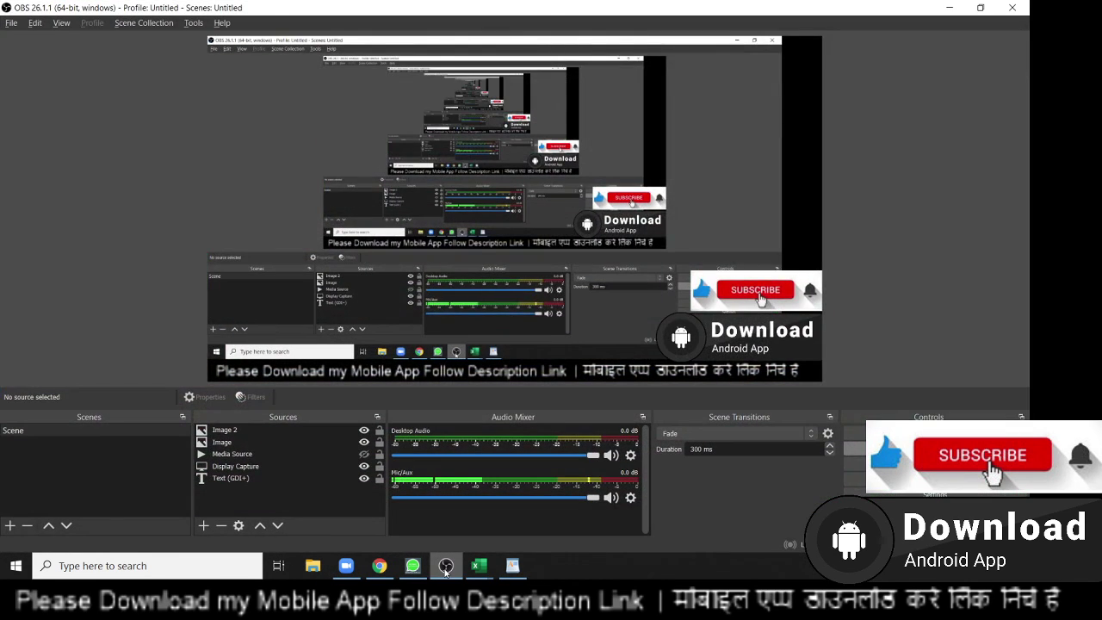